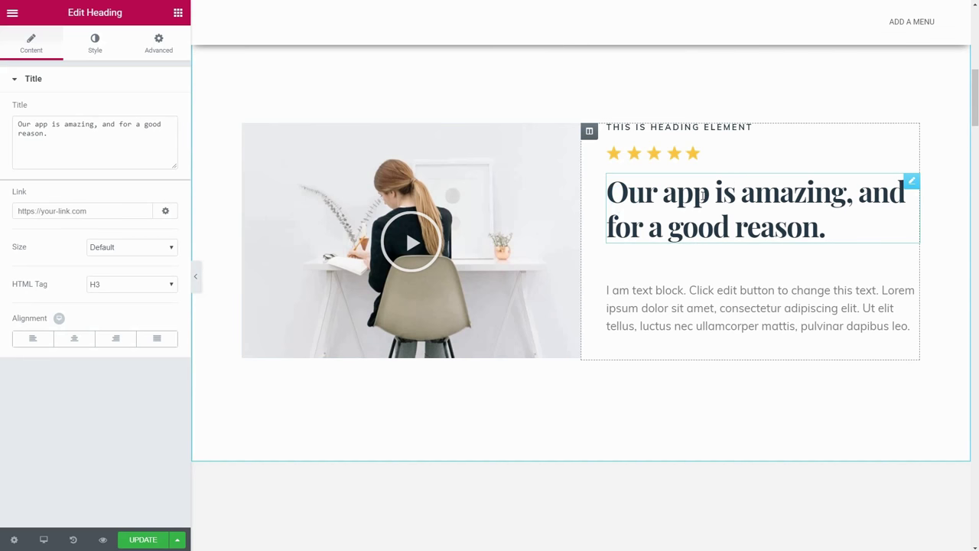
- Replace the word "app" in the heading beside the video image with "service"
{"action": "key", "text": "BackSpace"}
{"action": "key", "text": "BackSpace"}
{"action": "key", "text": "BackSpace"}
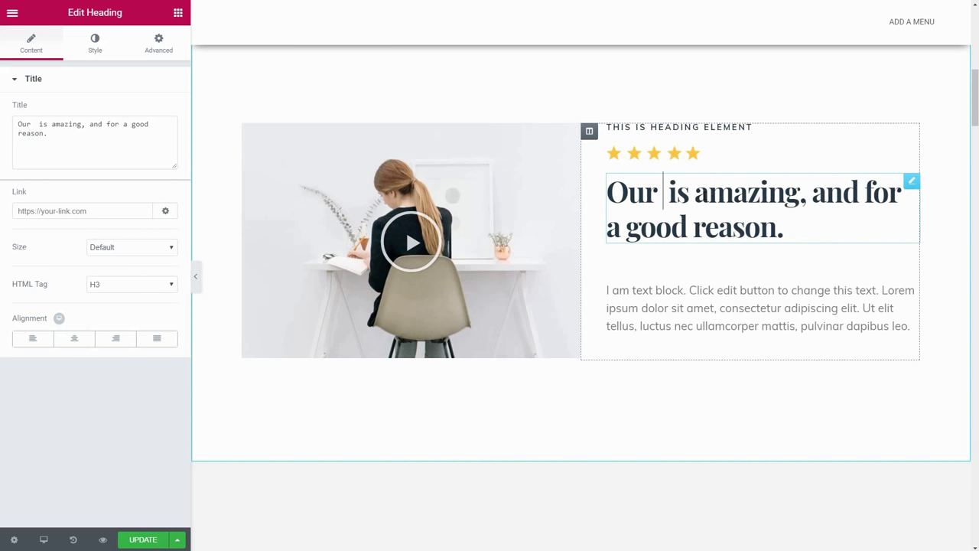
{"action": "type", "text": "service"}
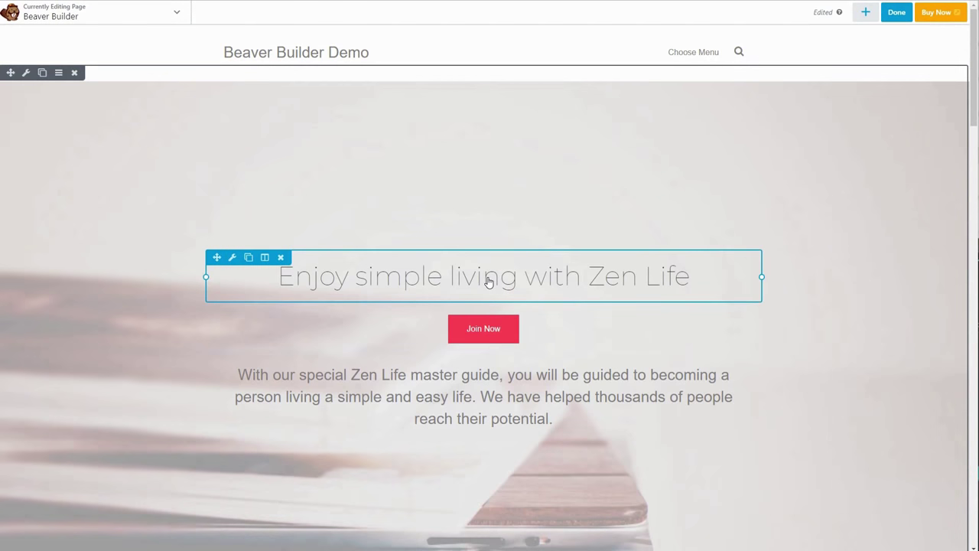
- In Beaver Builder, change the hero heading text to "This is Beaver Builder" and save it
{"action": "left_click", "coordinate": [485, 280]}
{"action": "triple_click", "coordinate": [405, 229]}
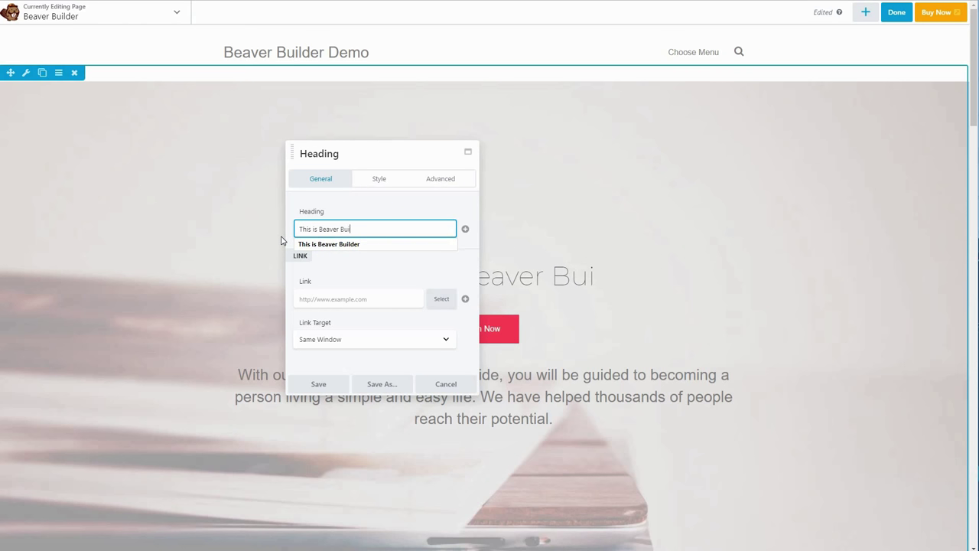
{"action": "left_click", "coordinate": [321, 388]}
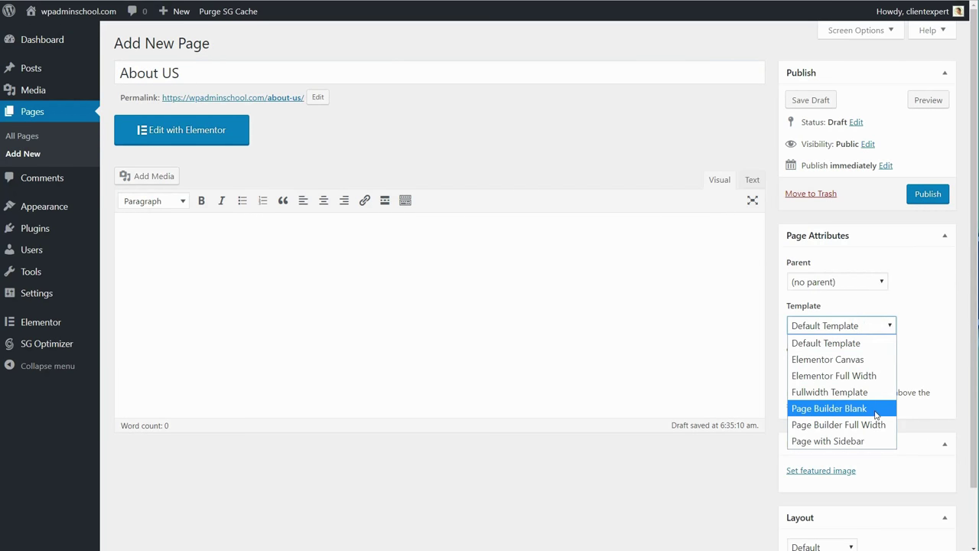
- In WordPress, set the About US page's template to Page Builder Full Width, save the draft and open it for editing in Elementor
{"action": "left_click", "coordinate": [831, 421]}
{"action": "left_click", "coordinate": [808, 102]}
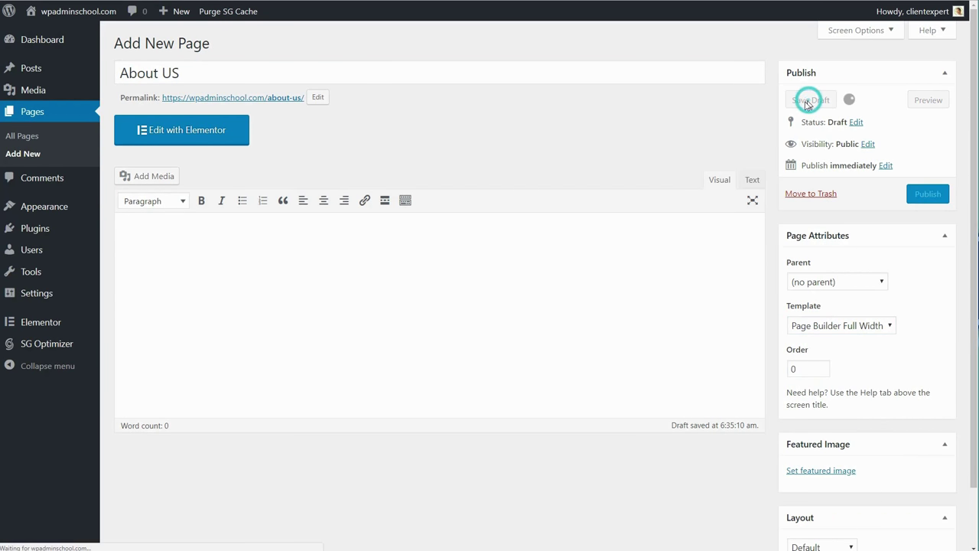
{"action": "left_click", "coordinate": [202, 174]}
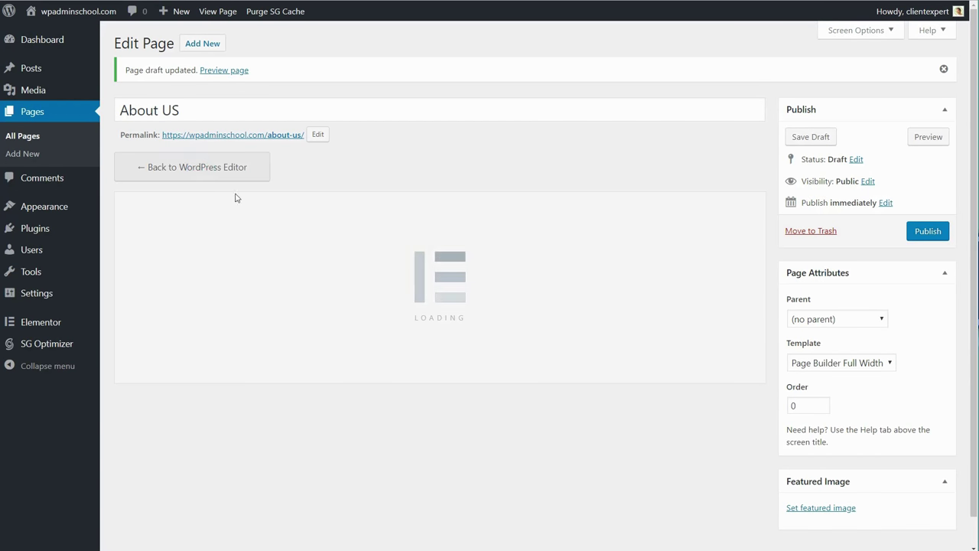
- Add a Video widget to the empty page and place a Button widget directly below it
{"action": "left_click_drag", "start_coordinate": [58, 230], "coordinate": [666, 142]}
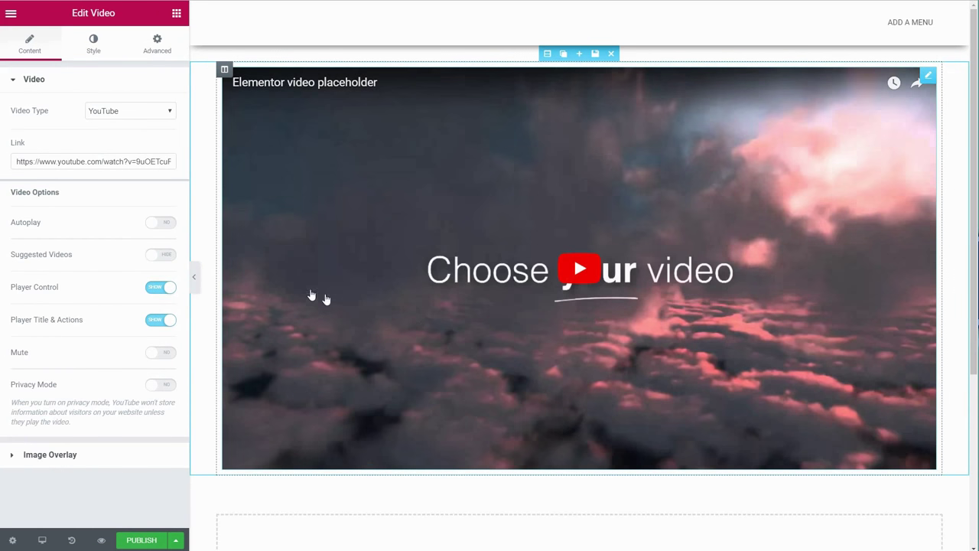
{"action": "left_click", "coordinate": [176, 14]}
{"action": "left_click_drag", "start_coordinate": [153, 263], "coordinate": [575, 475]}
- Add a Heading widget above the video and center its text
{"action": "left_click", "coordinate": [177, 15]}
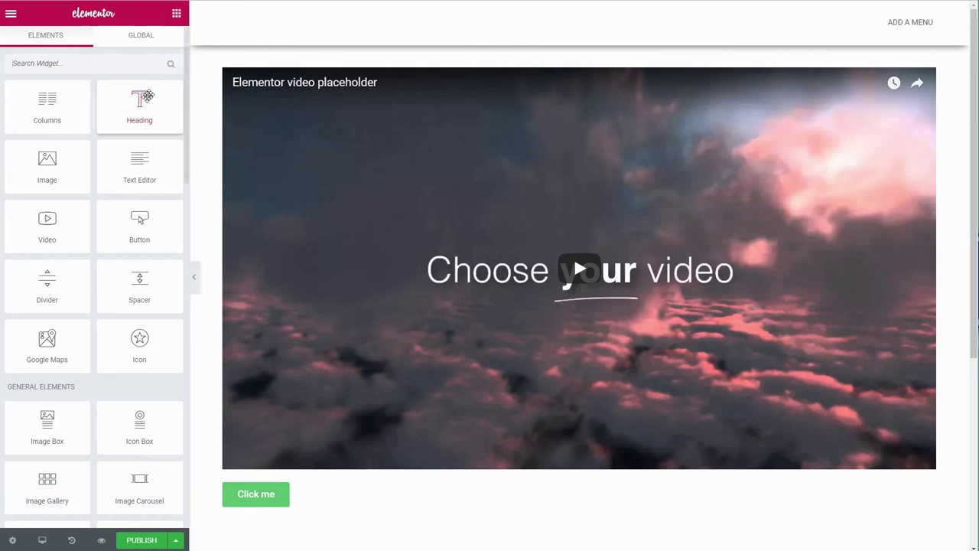
{"action": "left_click_drag", "start_coordinate": [140, 102], "coordinate": [558, 70]}
{"action": "left_click", "coordinate": [73, 339]}
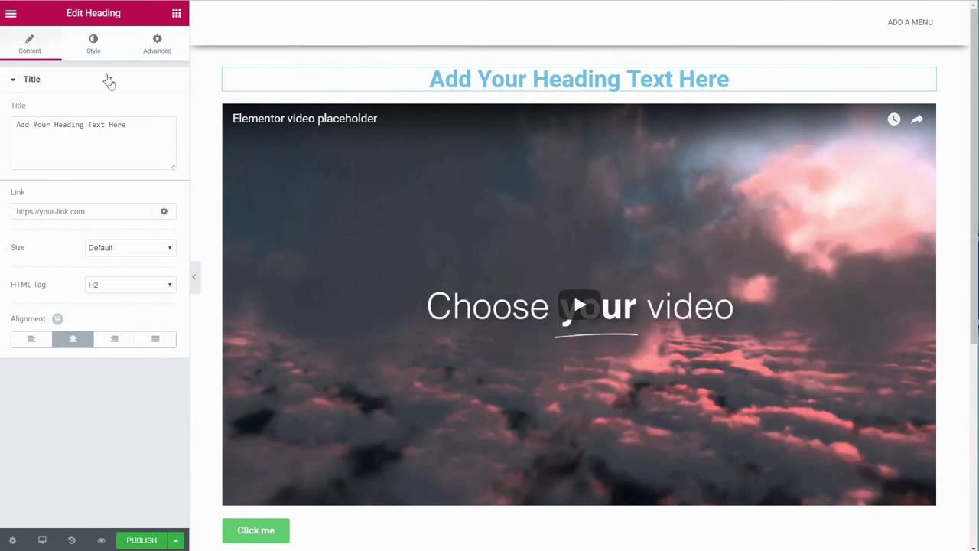
- Set the heading's text color to black, #000000
{"action": "left_click", "coordinate": [92, 44]}
{"action": "left_click", "coordinate": [155, 113]}
{"action": "left_click", "coordinate": [114, 262]}
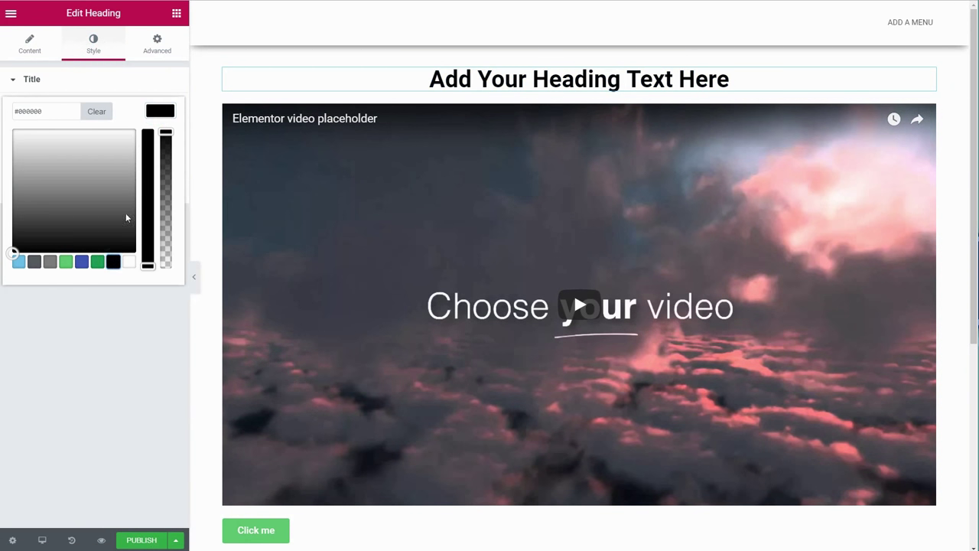
{"action": "left_click", "coordinate": [106, 53]}
- Add a Text Editor widget between the heading and the video
{"action": "left_click", "coordinate": [177, 15]}
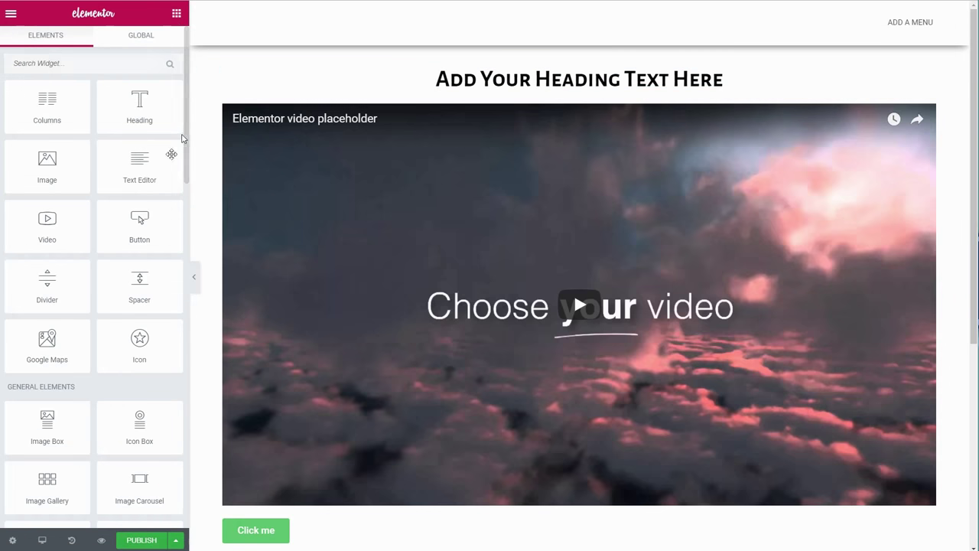
{"action": "left_click_drag", "start_coordinate": [138, 164], "coordinate": [603, 107]}
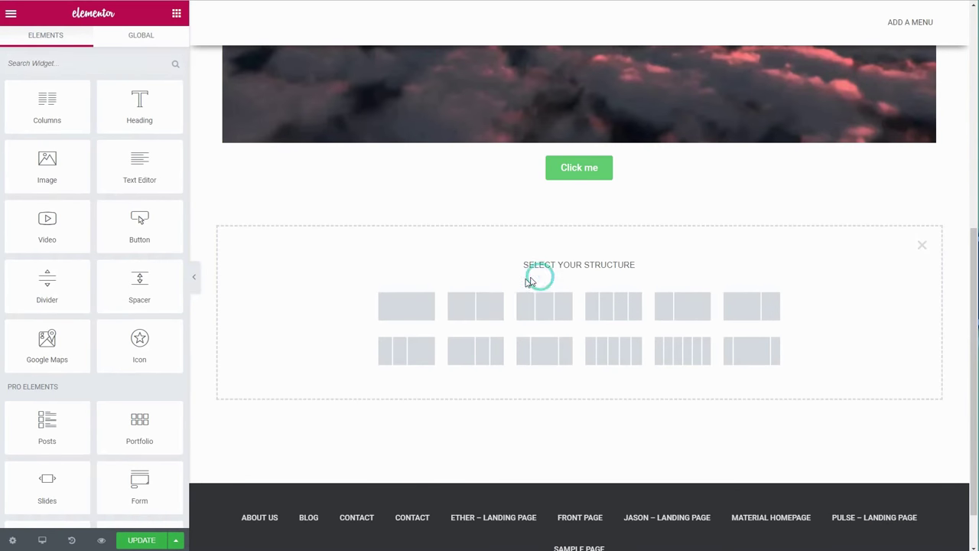
- Create a three-column section below the button and place a Price Table widget in its first column
{"action": "left_click", "coordinate": [545, 308]}
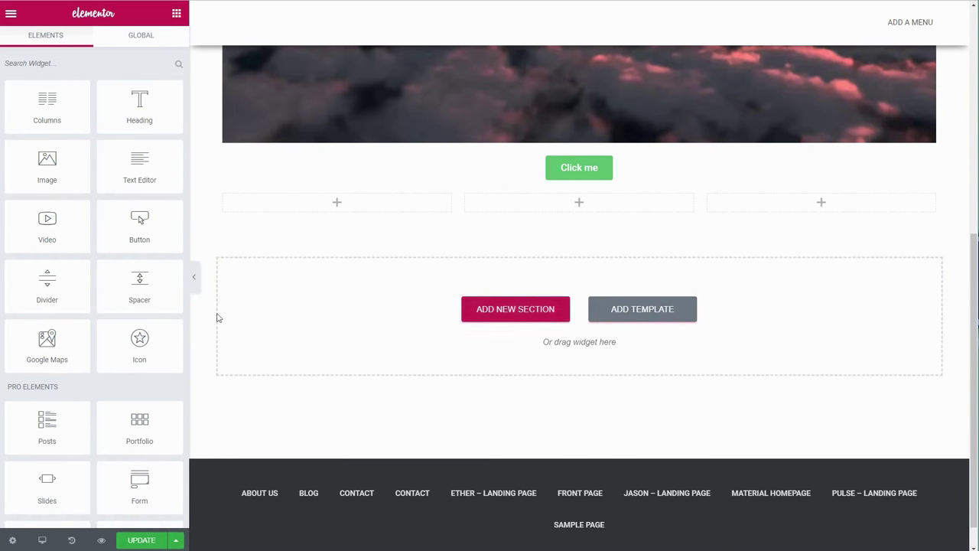
{"action": "scroll", "coordinate": [86, 369], "scroll_direction": "down", "scroll_amount": 4}
{"action": "left_click_drag", "start_coordinate": [252, 289], "coordinate": [441, 201]}
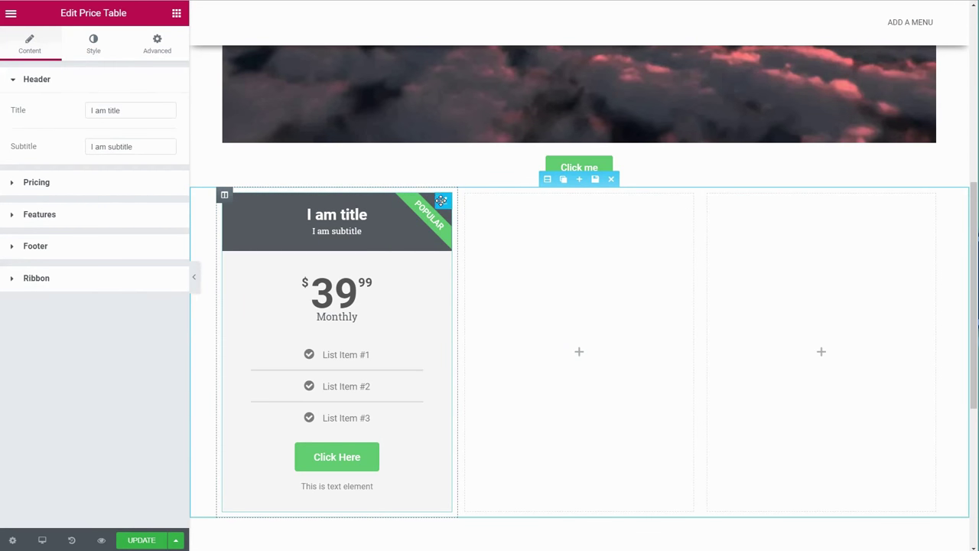
- Duplicate the price table and move the copies so the second and third columns each hold one
{"action": "left_click", "coordinate": [428, 201]}
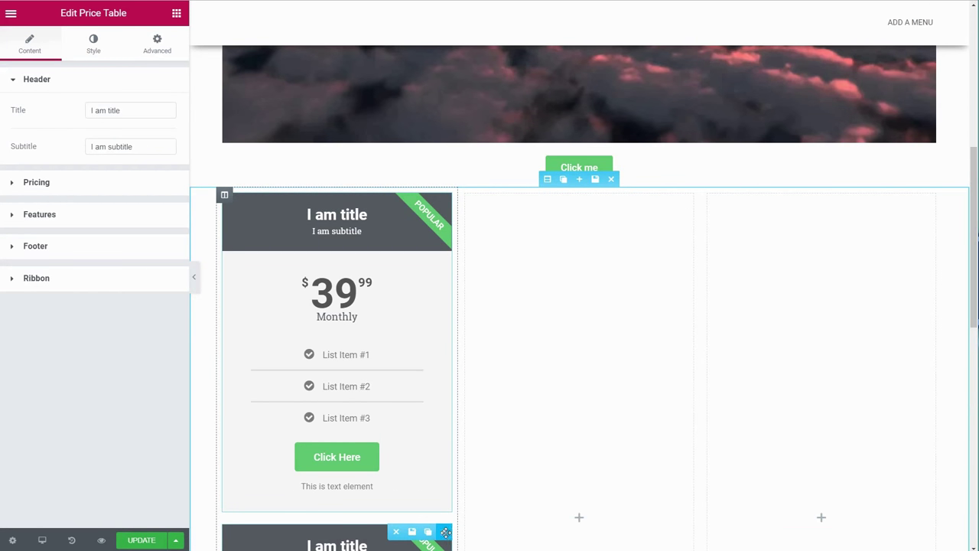
{"action": "left_click_drag", "start_coordinate": [446, 531], "coordinate": [612, 344]}
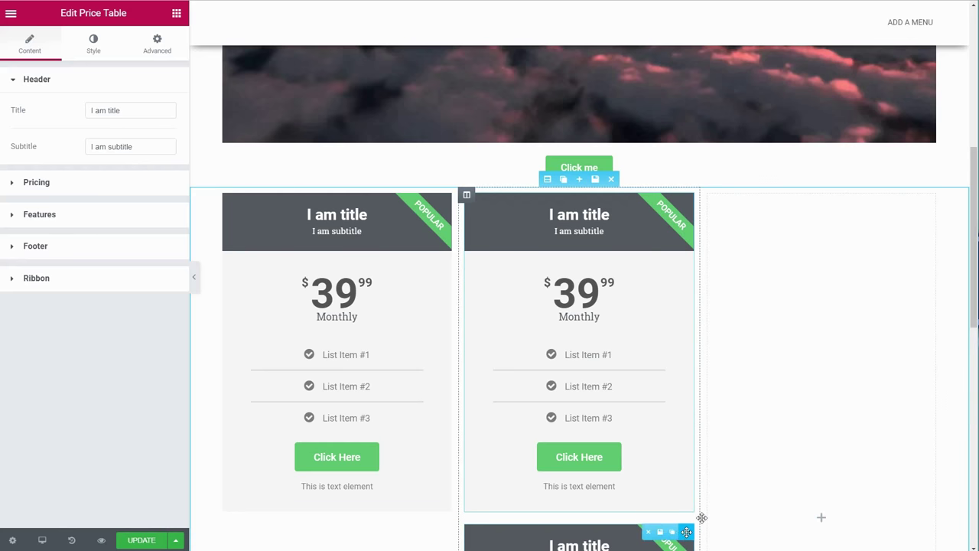
{"action": "left_click_drag", "start_coordinate": [702, 518], "coordinate": [801, 298]}
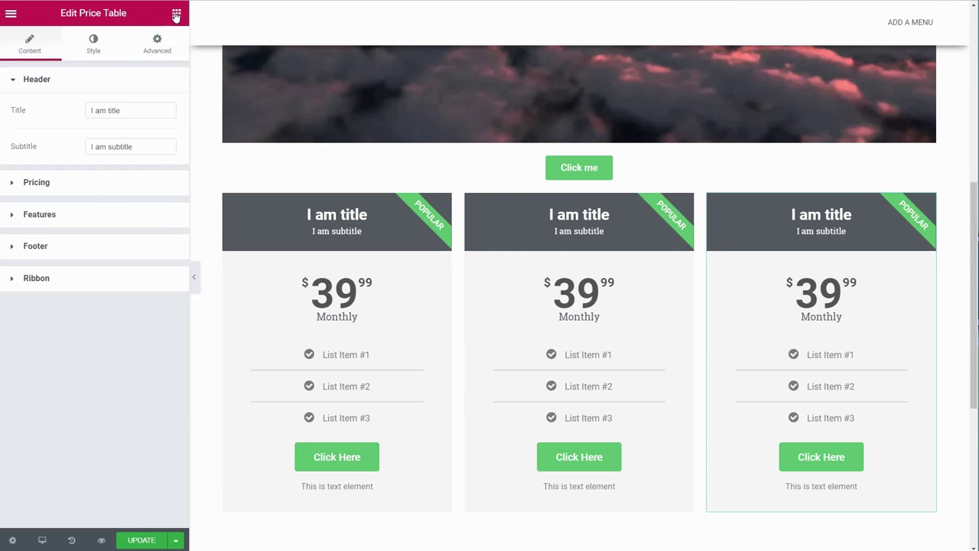
- Examine Elementor's widget list and Beaver Builder's standard modules
{"action": "left_click", "coordinate": [176, 15]}
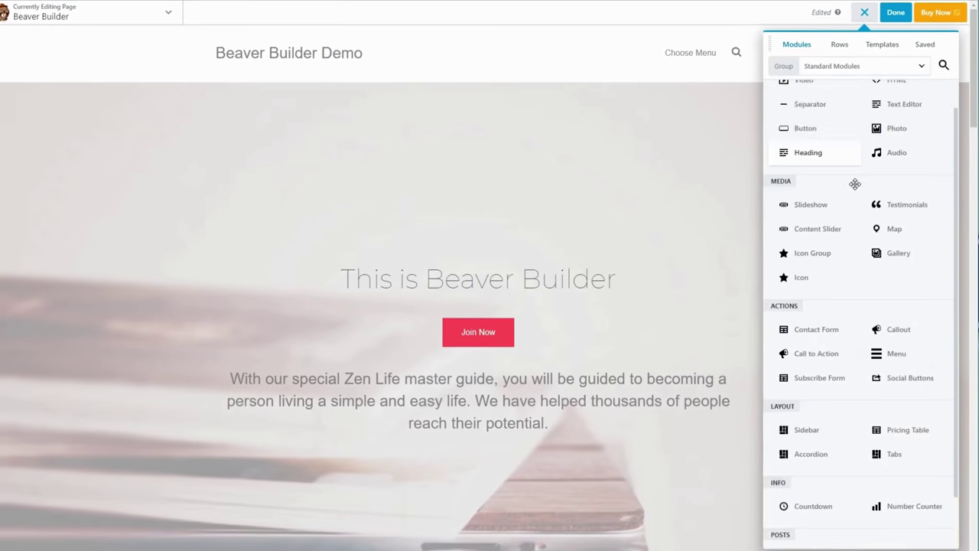
{"action": "scroll", "coordinate": [853, 184], "scroll_direction": "down", "scroll_amount": 2}
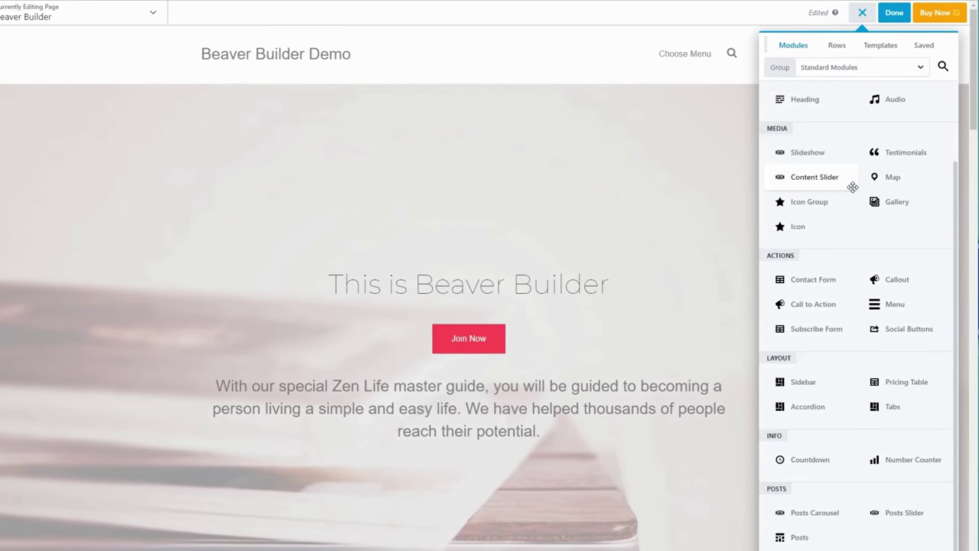
{"action": "scroll", "coordinate": [853, 185], "scroll_direction": "up", "scroll_amount": 2}
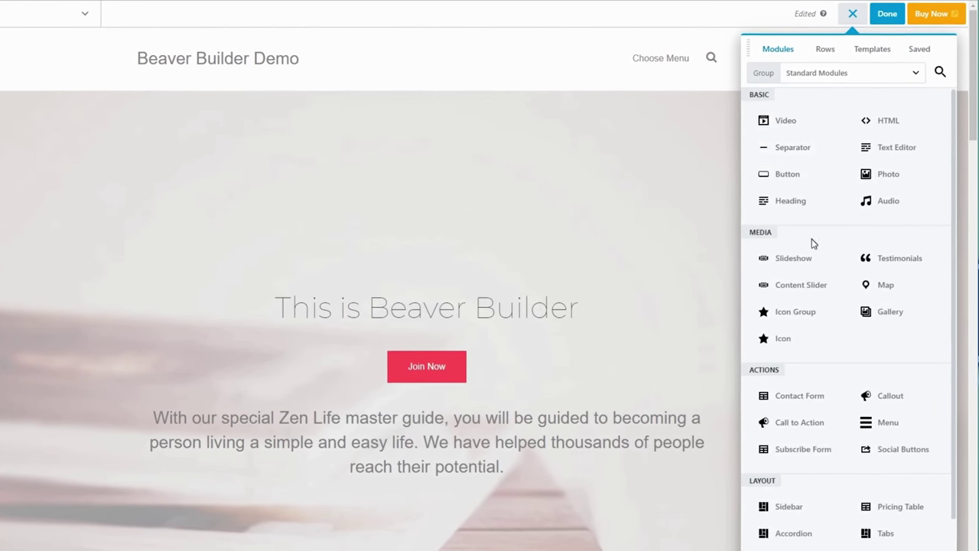
{"action": "scroll", "coordinate": [817, 234], "scroll_direction": "down", "scroll_amount": 1}
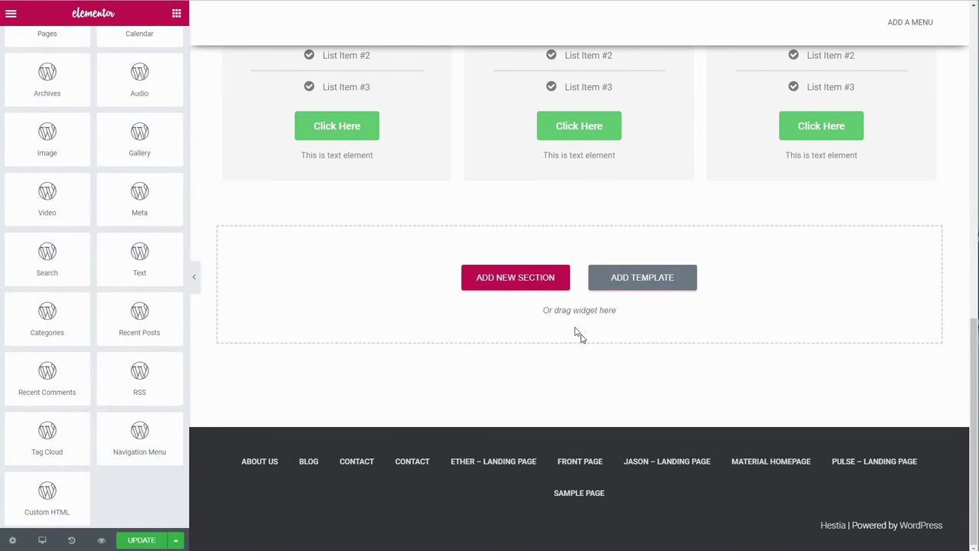
- Insert the white two-column FAQ block from Elementor's template library below the price tables
{"action": "left_click", "coordinate": [628, 279]}
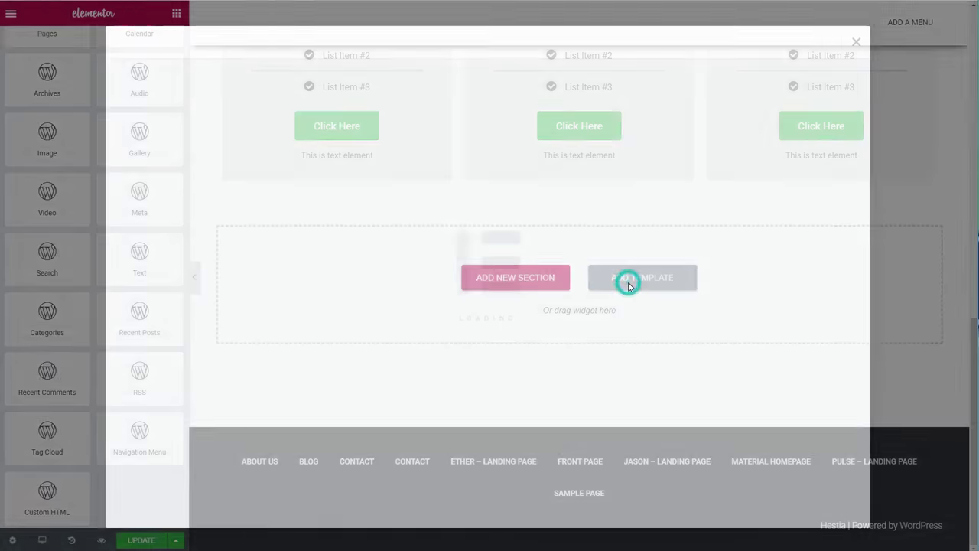
{"action": "left_click", "coordinate": [400, 48]}
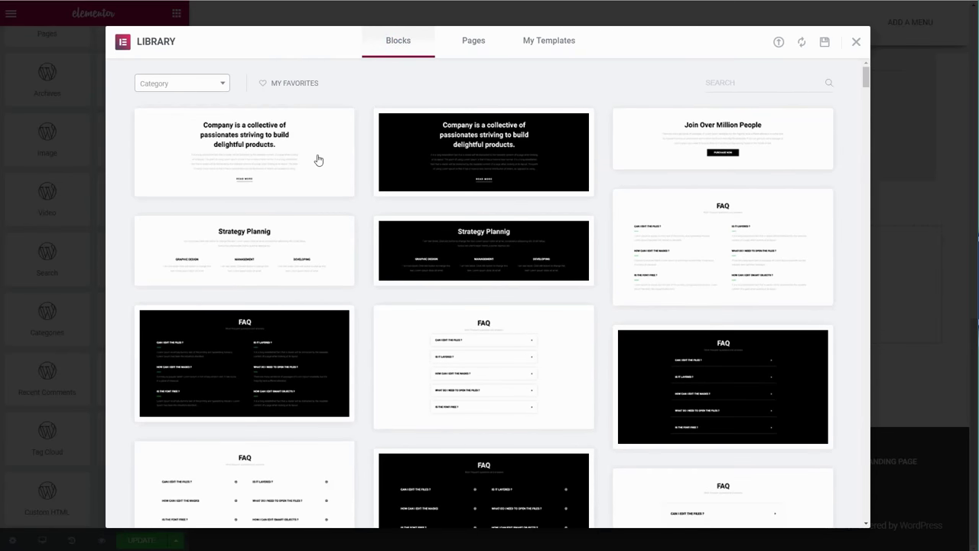
{"action": "scroll", "coordinate": [299, 177], "scroll_direction": "down", "scroll_amount": 8}
{"action": "scroll", "coordinate": [433, 348], "scroll_direction": "up", "scroll_amount": 10}
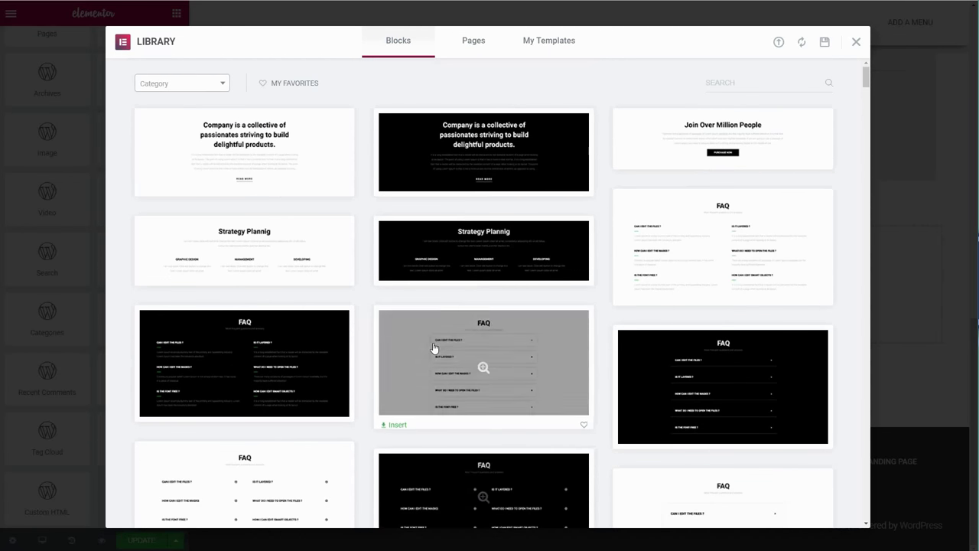
{"action": "left_click", "coordinate": [641, 294]}
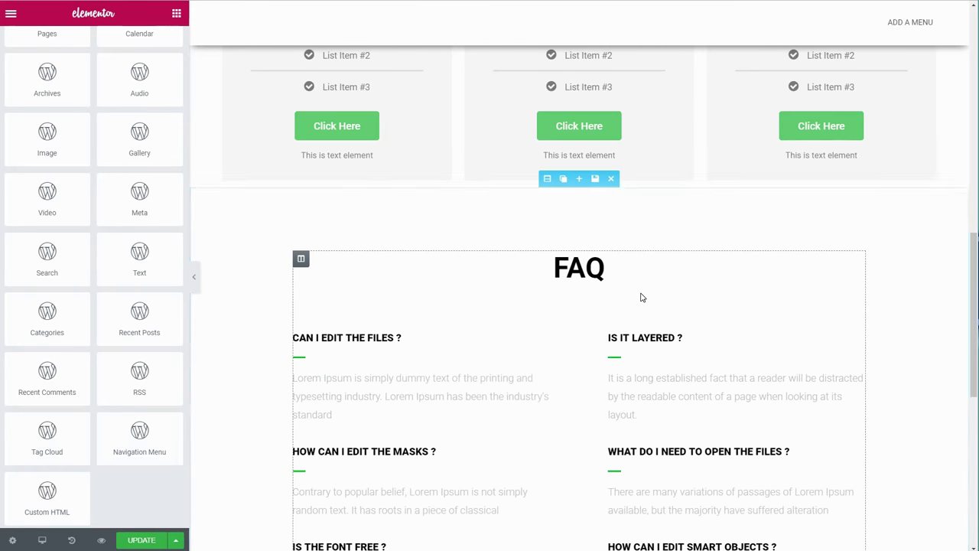
- Insert the white "Company is a collective of passionates" block from the template library below the FAQ section
{"action": "scroll", "coordinate": [556, 509], "scroll_direction": "down", "scroll_amount": 3}
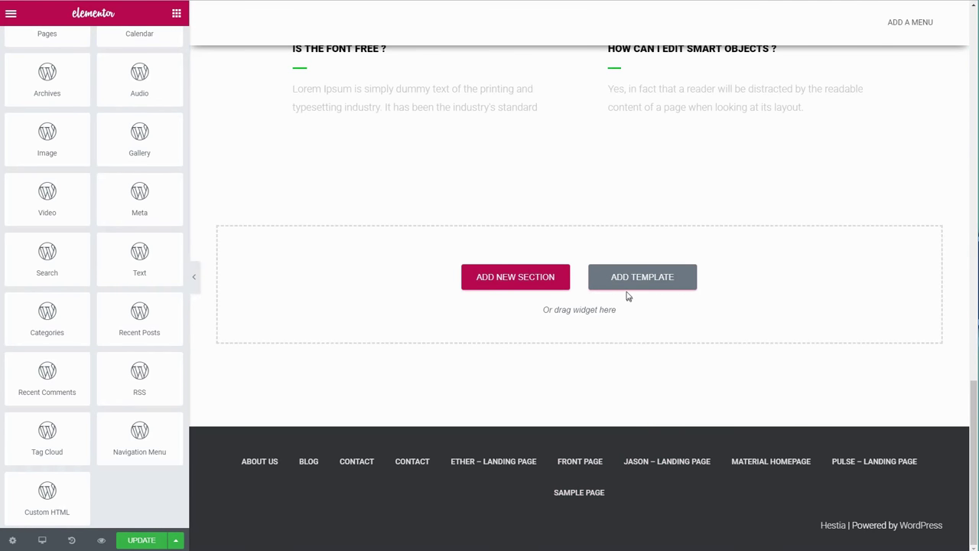
{"action": "left_click", "coordinate": [639, 277]}
{"action": "left_click", "coordinate": [158, 188]}
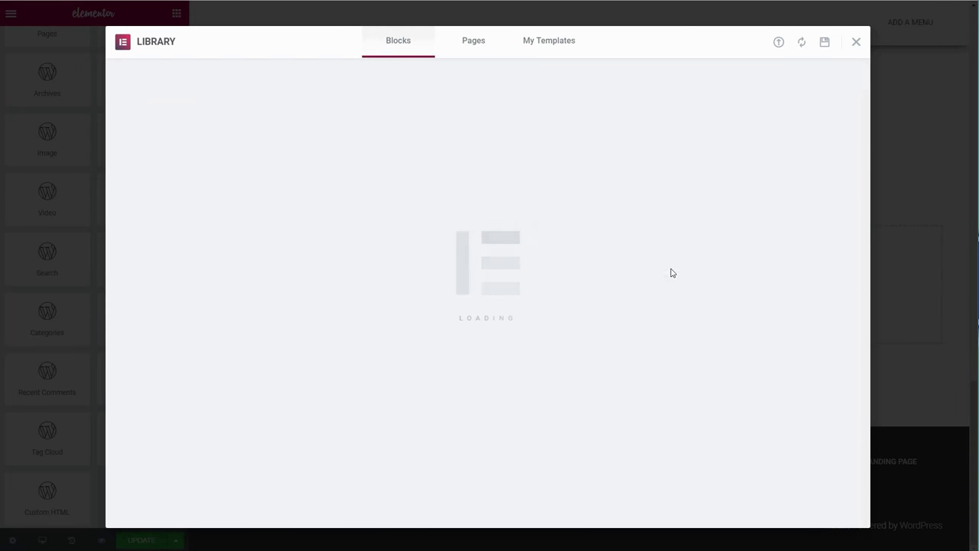
- Examine the block categories offered in the template library
{"action": "scroll", "coordinate": [615, 373], "scroll_direction": "down", "scroll_amount": 4}
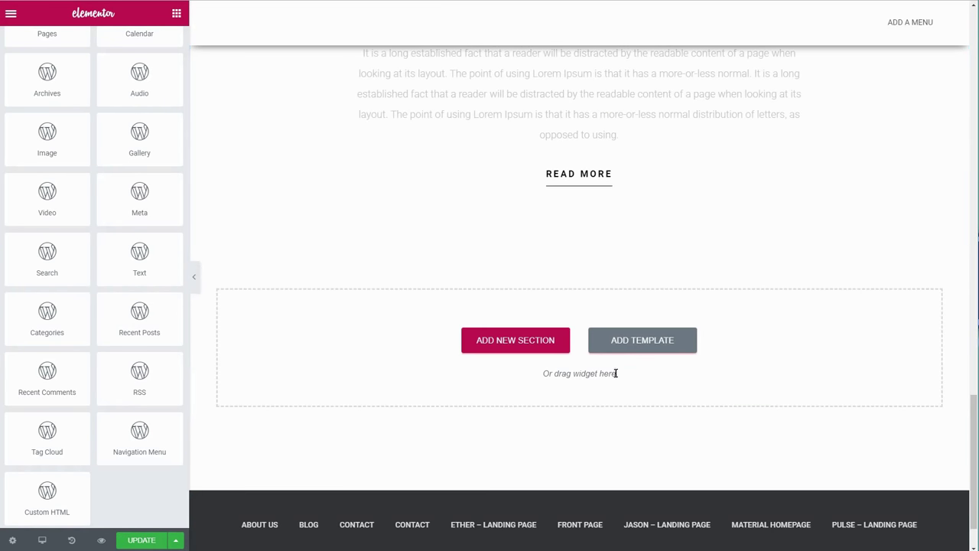
{"action": "left_click", "coordinate": [638, 344]}
{"action": "left_click", "coordinate": [202, 85]}
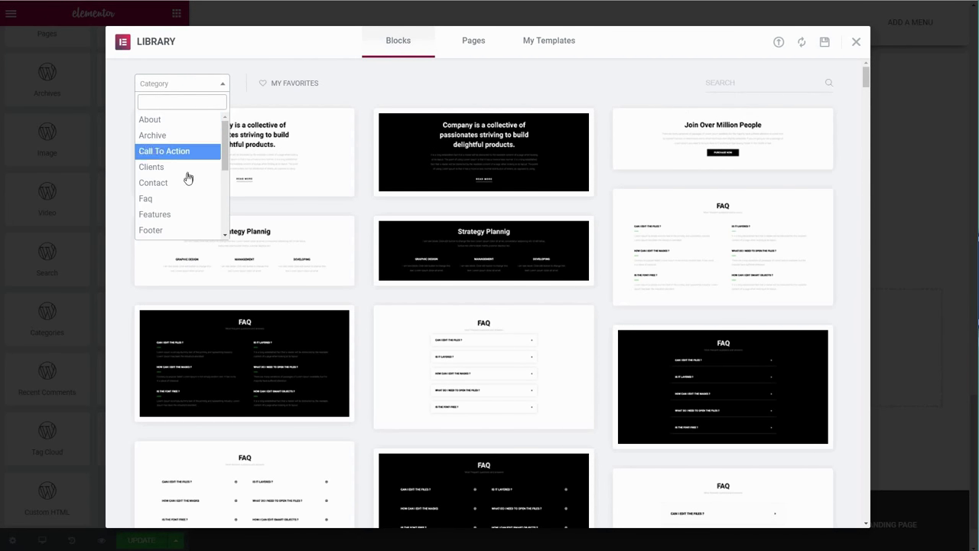
{"action": "scroll", "coordinate": [187, 184], "scroll_direction": "down", "scroll_amount": 3}
{"action": "scroll", "coordinate": [187, 178], "scroll_direction": "up", "scroll_amount": 2}
{"action": "left_click", "coordinate": [189, 173]}
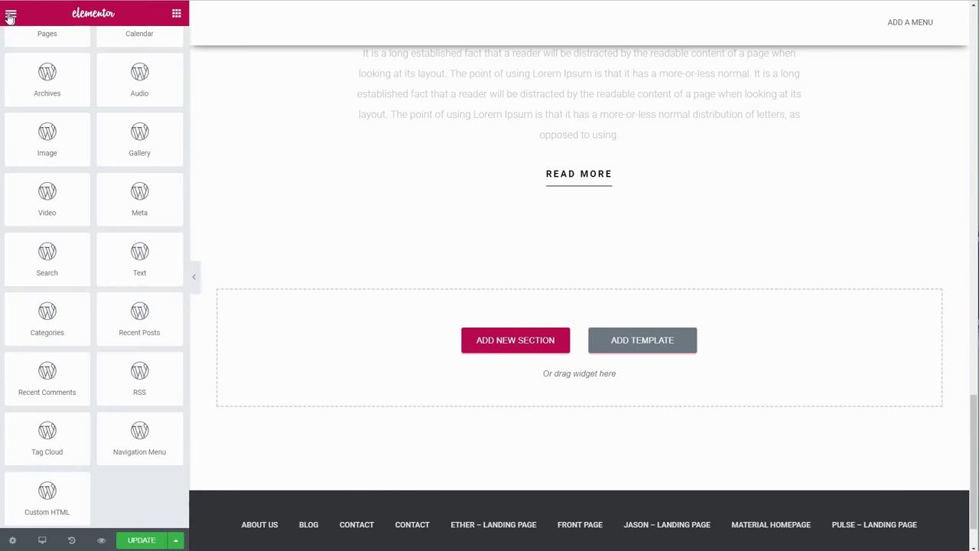
- Exit the Elementor editor to the WordPress dashboard
{"action": "left_click", "coordinate": [11, 13]}
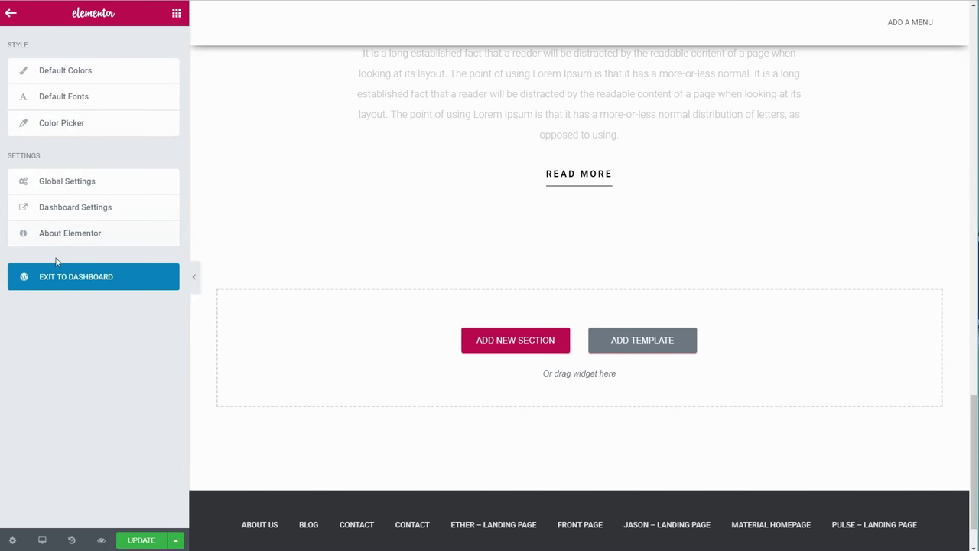
{"action": "left_click", "coordinate": [58, 276]}
{"action": "left_click", "coordinate": [517, 37]}
- Search the plugins available to add for "elementor" and look through the add-ons in the results
{"action": "mouse_move", "coordinate": [108, 233]}
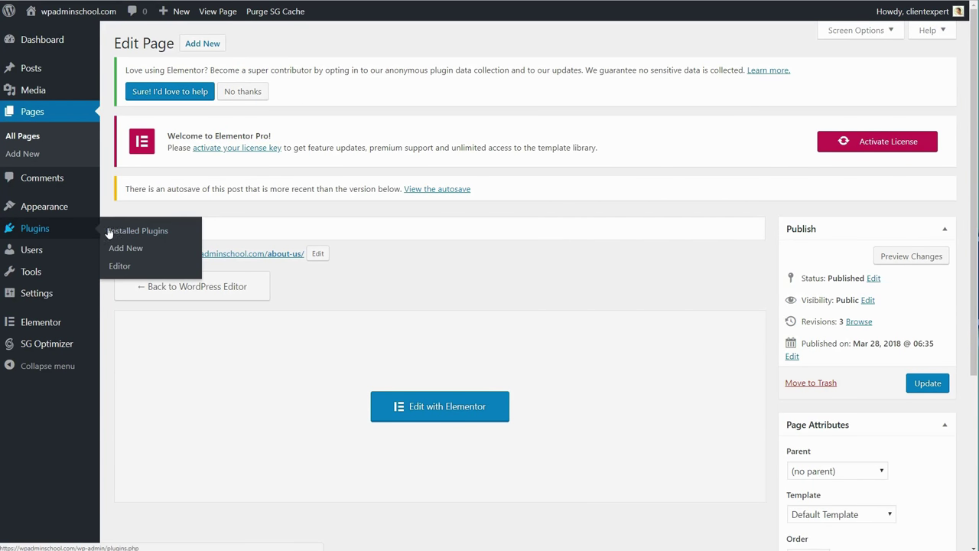
{"action": "left_click", "coordinate": [127, 249]}
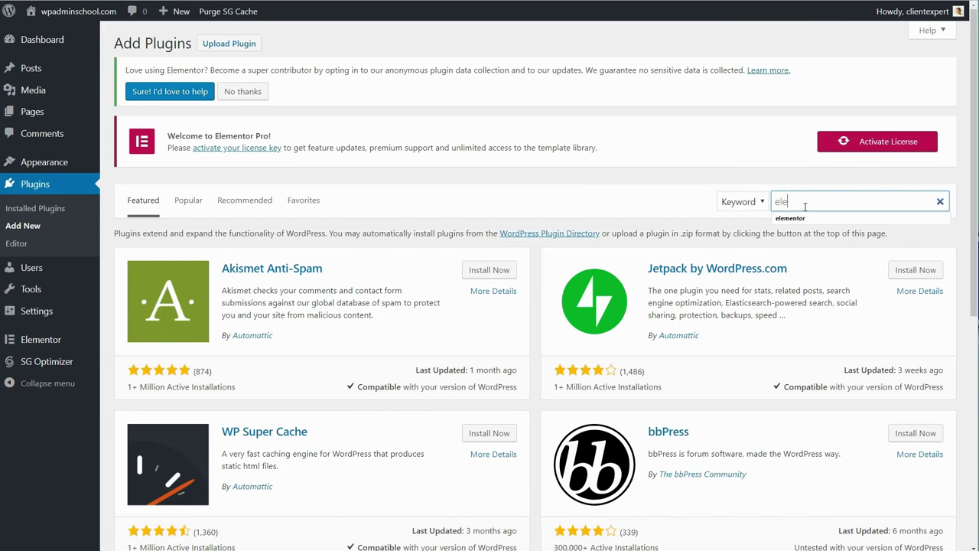
{"action": "scroll", "coordinate": [334, 306], "scroll_direction": "down", "scroll_amount": 6}
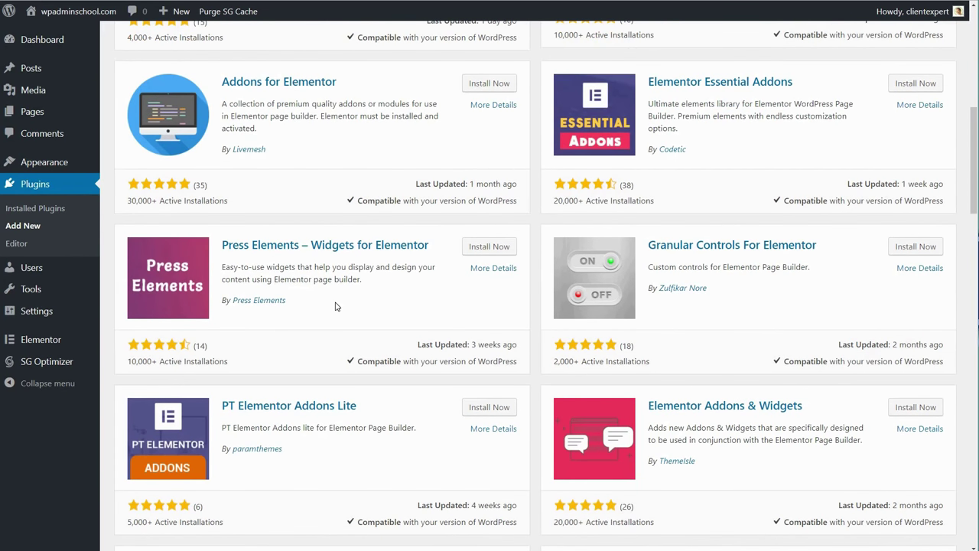
{"action": "scroll", "coordinate": [334, 306], "scroll_direction": "down", "scroll_amount": 4}
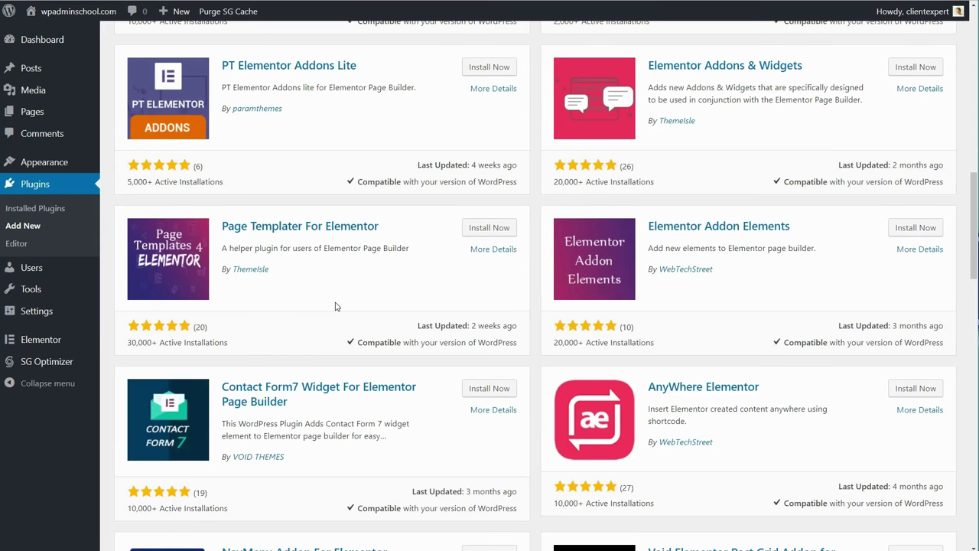
- Search the plugins available to add for "orbit fox" and activate Orbit Fox by ThemeIsle
{"action": "scroll", "coordinate": [334, 306], "scroll_direction": "up", "scroll_amount": 10}
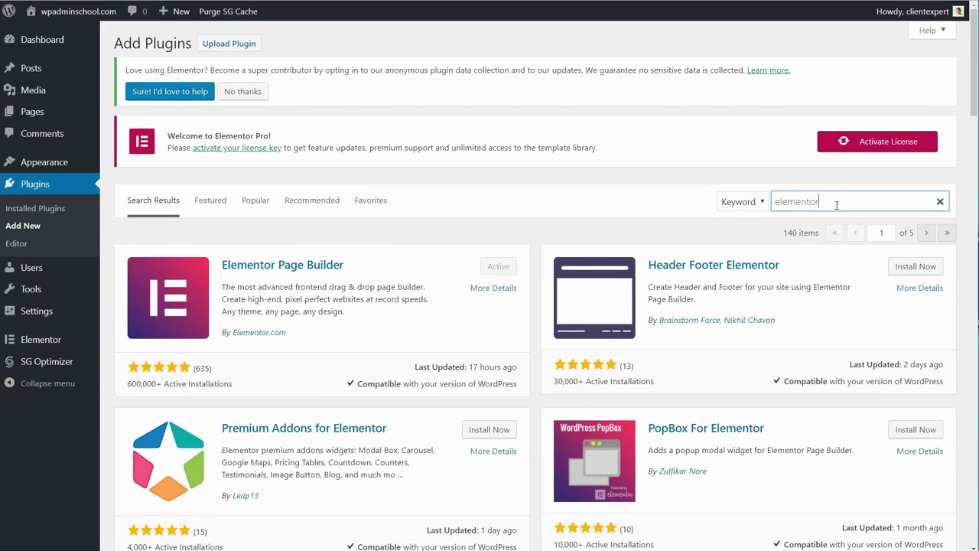
{"action": "type", "text": "z"}
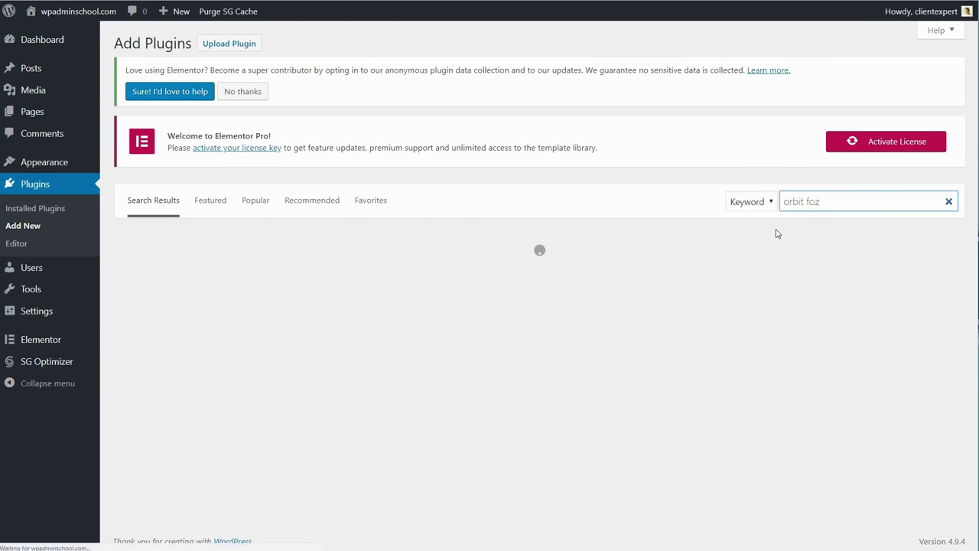
{"action": "left_click", "coordinate": [508, 269]}
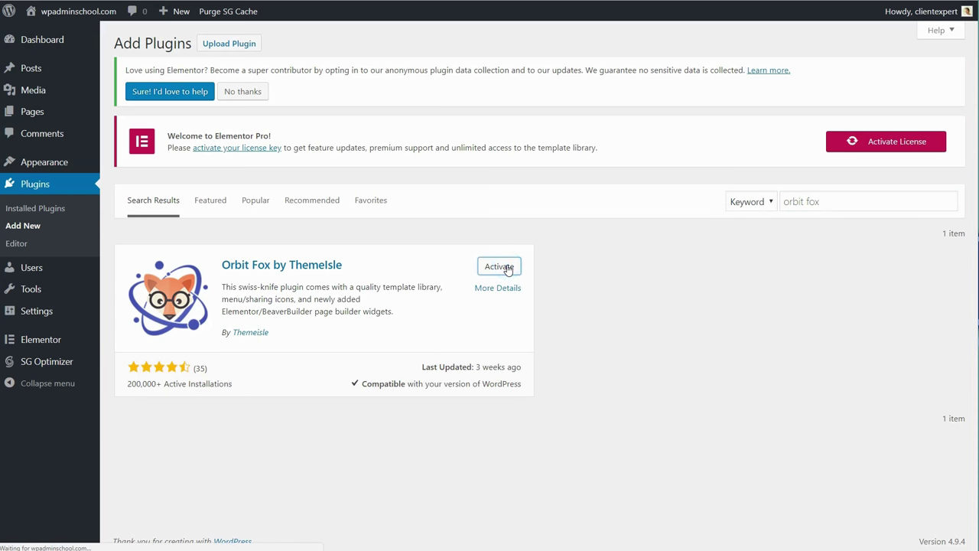
- Browse the Orbit Fox Template Directory and open the Pricing template in the Elementor editor
{"action": "mouse_move", "coordinate": [74, 323]}
{"action": "left_click", "coordinate": [150, 332]}
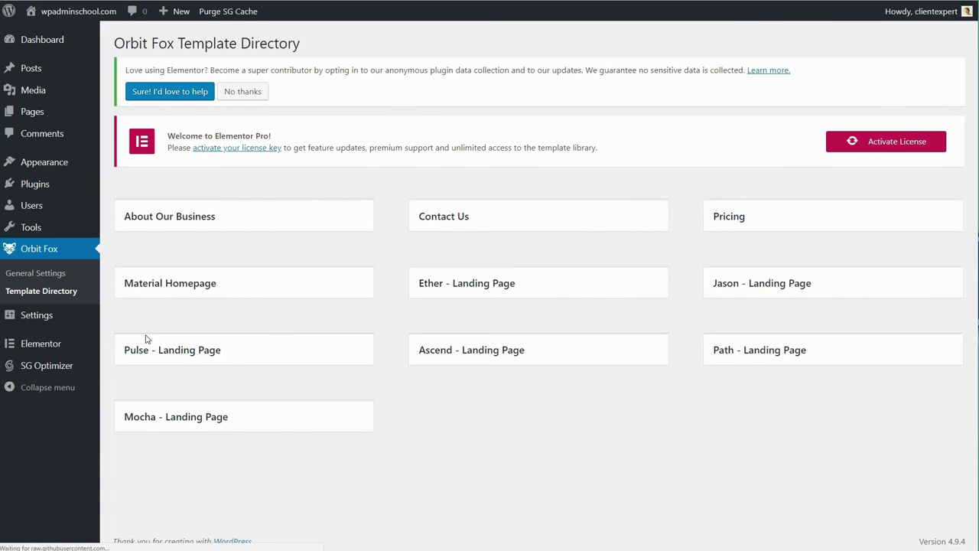
{"action": "left_click", "coordinate": [625, 413]}
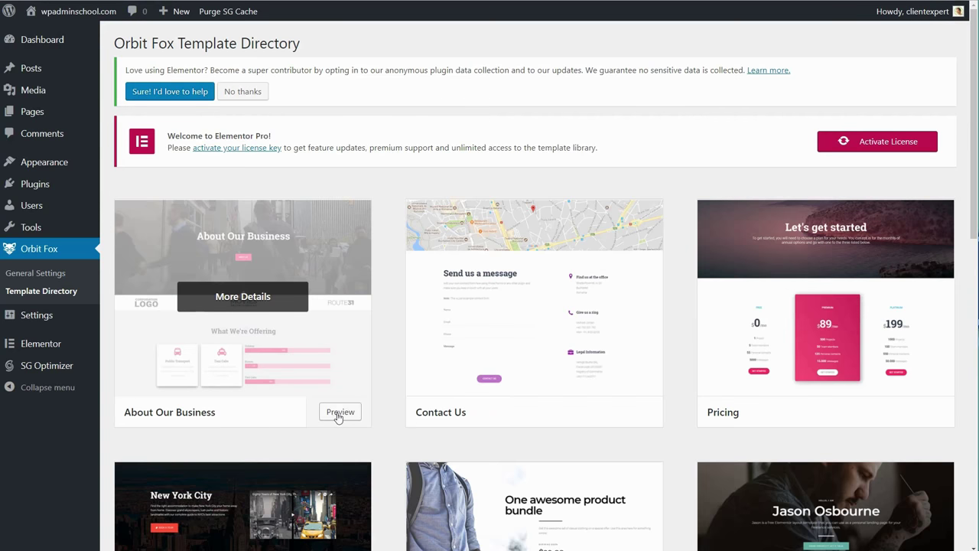
{"action": "left_click", "coordinate": [339, 410]}
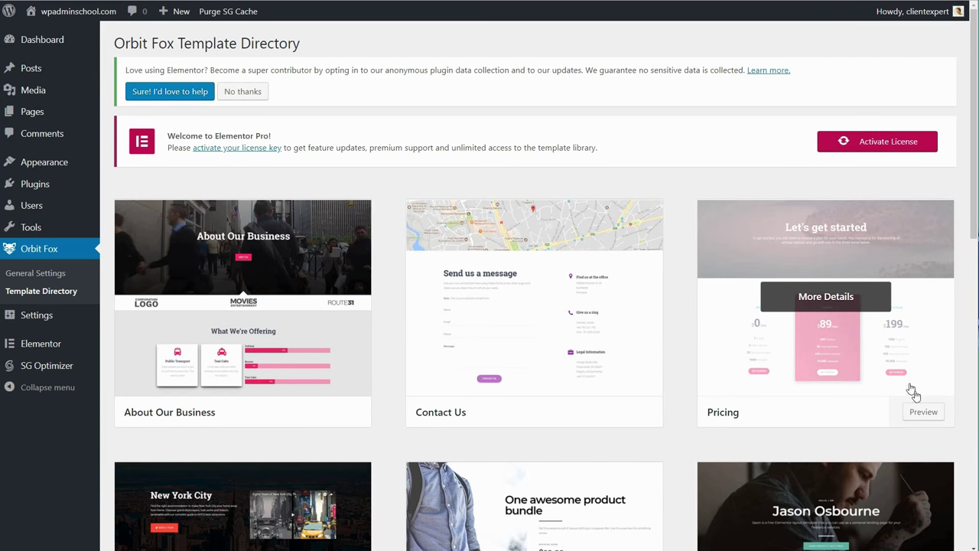
{"action": "left_click", "coordinate": [864, 408]}
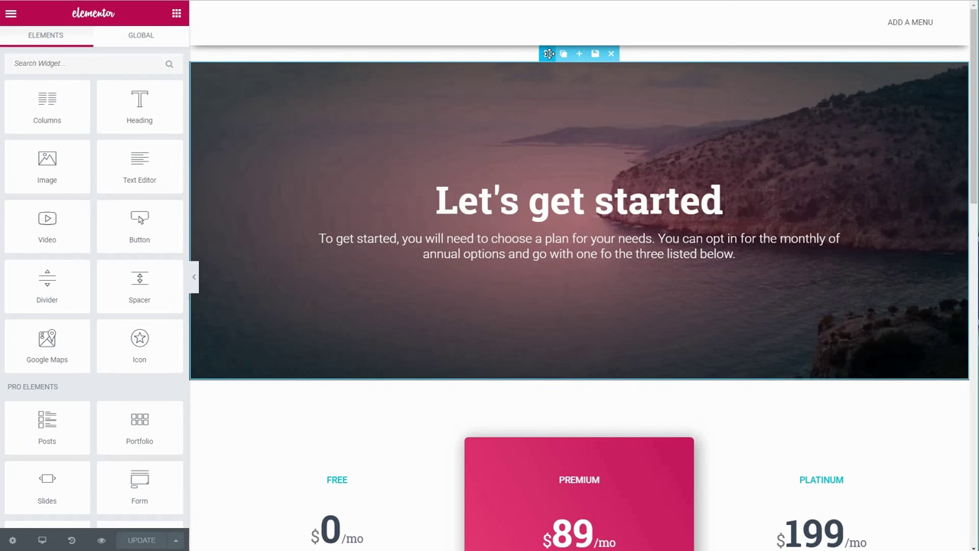
- Examine the background overlay gradient colors of the "Let's get started" section
{"action": "left_click", "coordinate": [549, 53]}
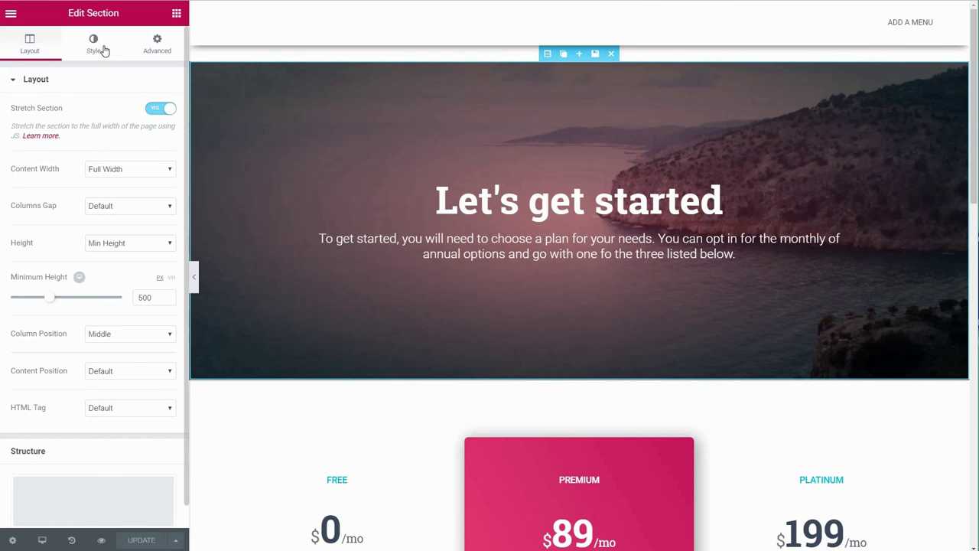
{"action": "left_click", "coordinate": [94, 44]}
{"action": "scroll", "coordinate": [74, 415], "scroll_direction": "down", "scroll_amount": 2}
{"action": "left_click", "coordinate": [71, 417]}
{"action": "left_click", "coordinate": [160, 218]}
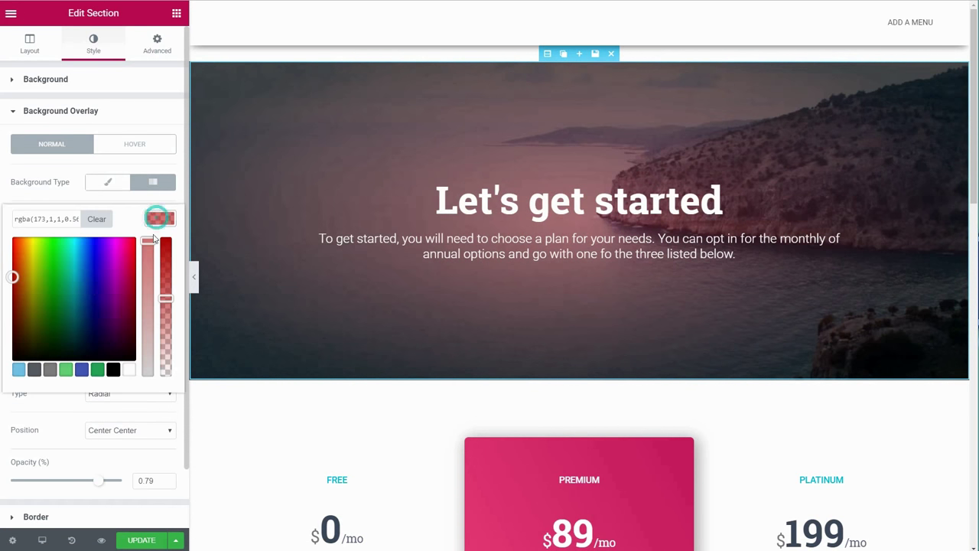
{"action": "left_click", "coordinate": [160, 306]}
- Set the first color of the Premium pricing table's background gradient to green
{"action": "scroll", "coordinate": [424, 337], "scroll_direction": "down", "scroll_amount": 5}
{"action": "left_click", "coordinate": [544, 293]}
{"action": "left_click", "coordinate": [94, 43]}
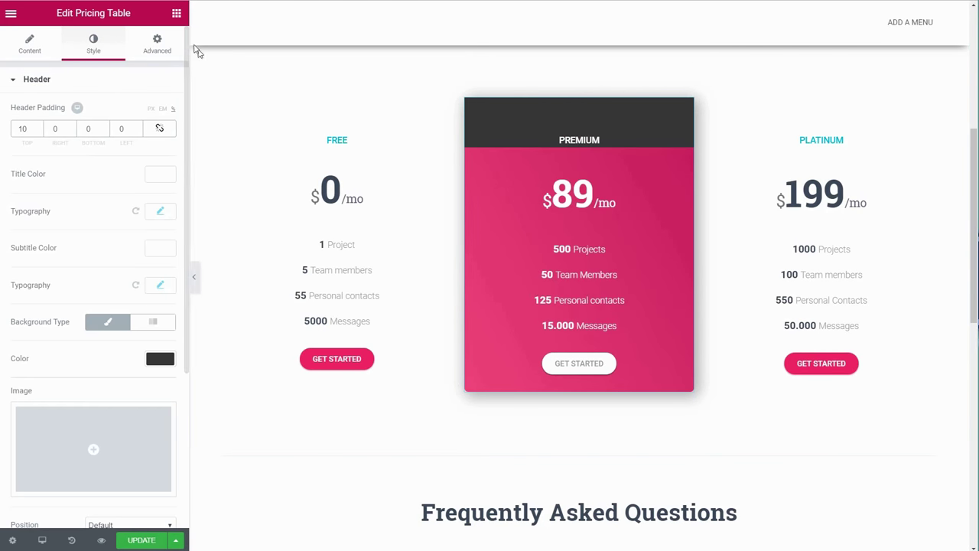
{"action": "left_click", "coordinate": [157, 44]}
{"action": "left_click", "coordinate": [15, 80]}
{"action": "left_click", "coordinate": [52, 109]}
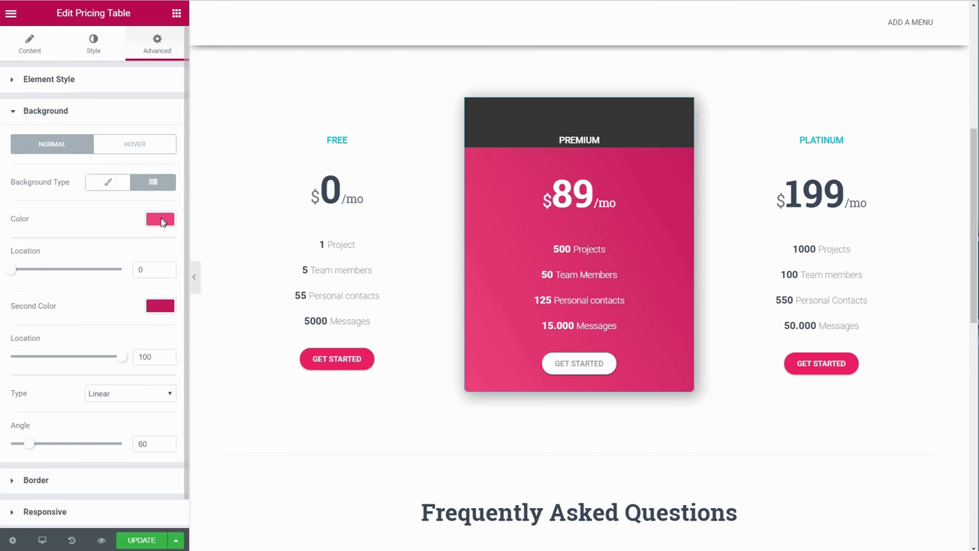
{"action": "left_click", "coordinate": [160, 219]}
{"action": "left_click", "coordinate": [58, 258]}
{"action": "left_click", "coordinate": [174, 218]}
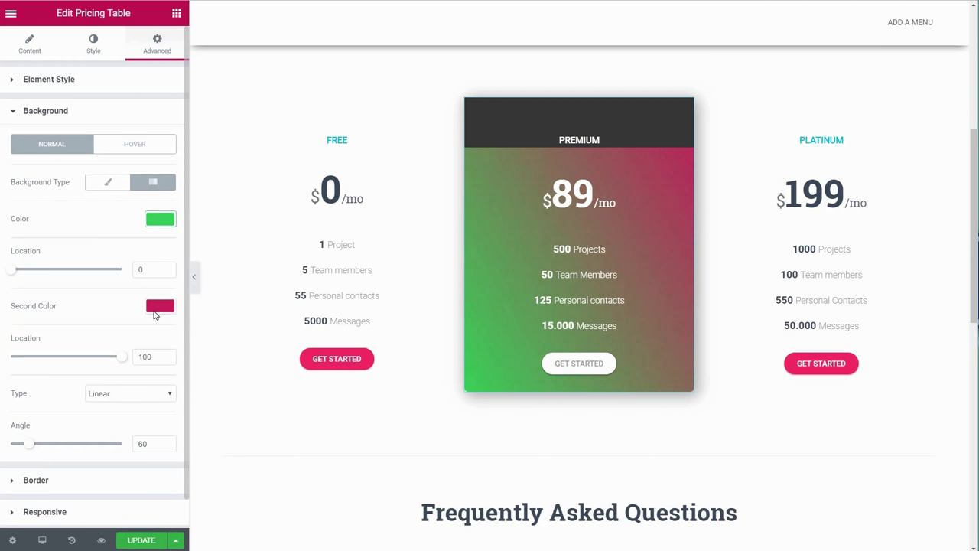
- Set the second color of the Premium pricing table's background gradient to blue
{"action": "left_click", "coordinate": [160, 306]}
{"action": "left_click", "coordinate": [72, 350]}
{"action": "left_click", "coordinate": [79, 344]}
{"action": "left_click", "coordinate": [167, 307]}
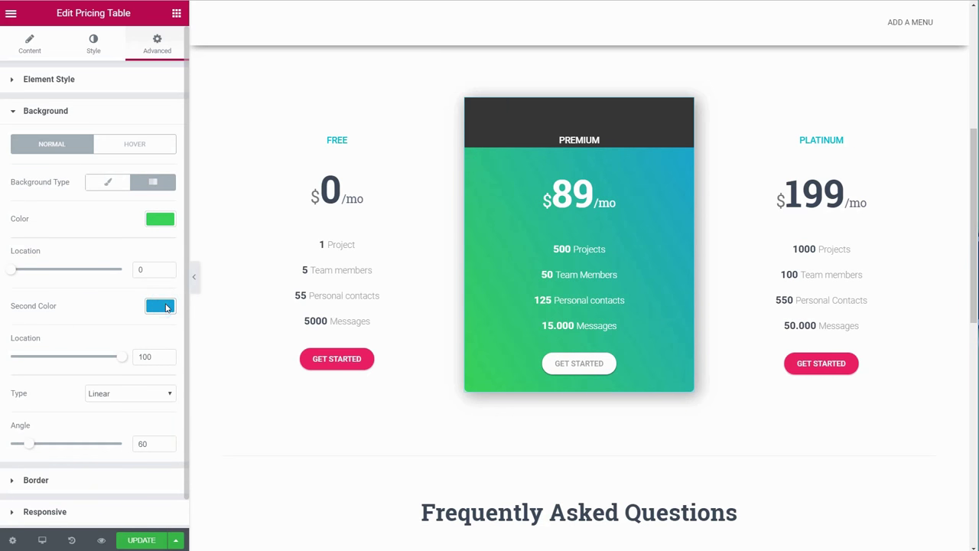
- Recolor the Free pricing table's GET STARTED button, picking the light blue preset as its background color
{"action": "left_click", "coordinate": [368, 361]}
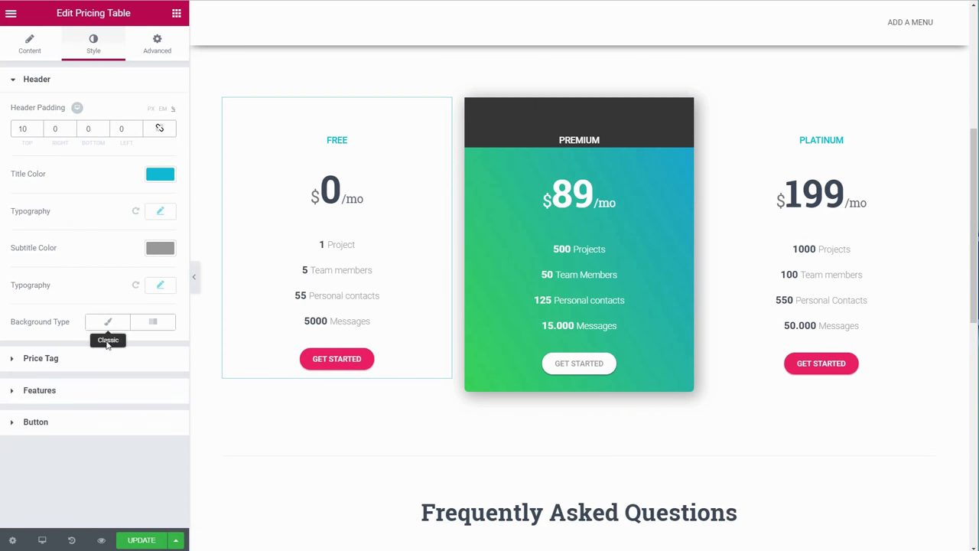
{"action": "left_click", "coordinate": [51, 422]}
{"action": "left_click", "coordinate": [157, 431]}
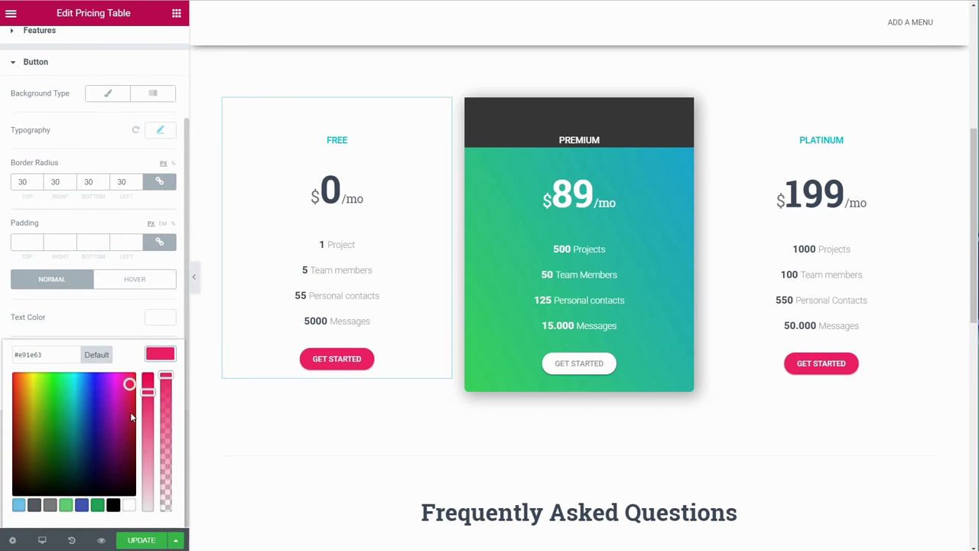
{"action": "left_click", "coordinate": [56, 411]}
{"action": "left_click", "coordinate": [35, 406]}
{"action": "left_click", "coordinate": [56, 398]}
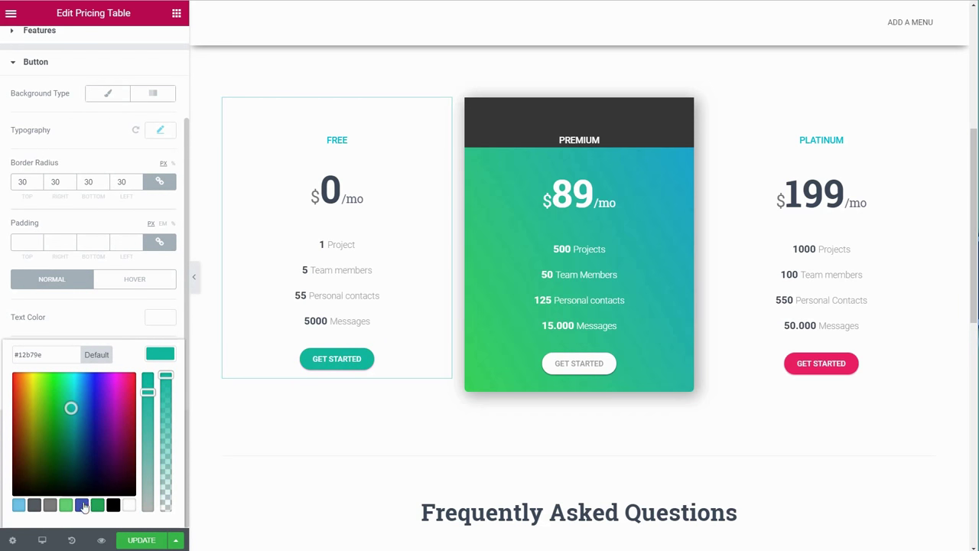
{"action": "left_click", "coordinate": [20, 505]}
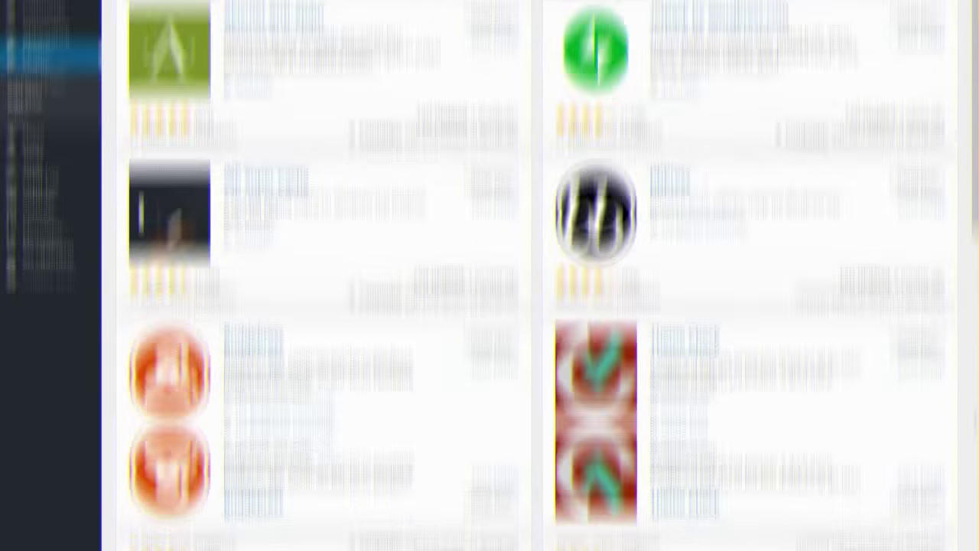
- Search the plugins available to add for "beaver builder" and look through the add-ons in the results
{"action": "left_click", "coordinate": [799, 79]}
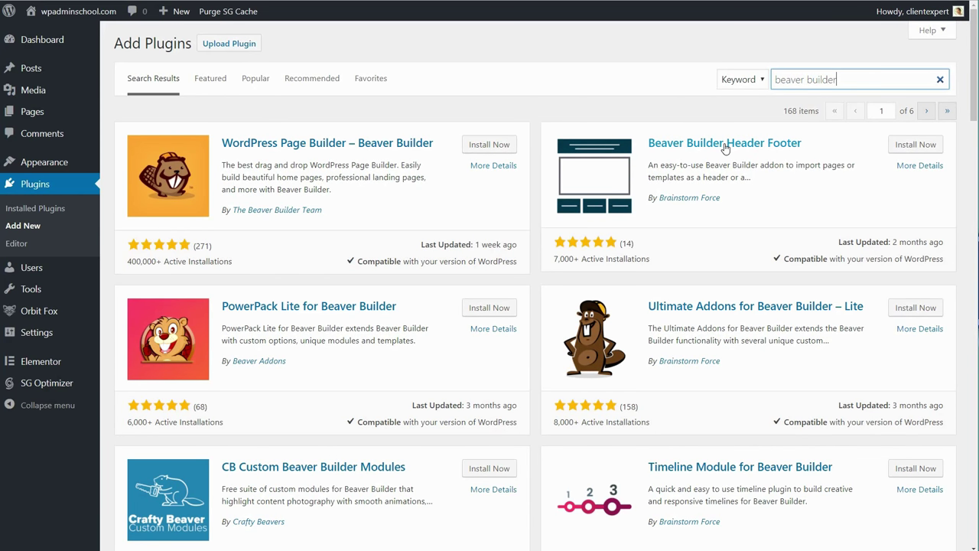
{"action": "scroll", "coordinate": [456, 256], "scroll_direction": "down", "scroll_amount": 1}
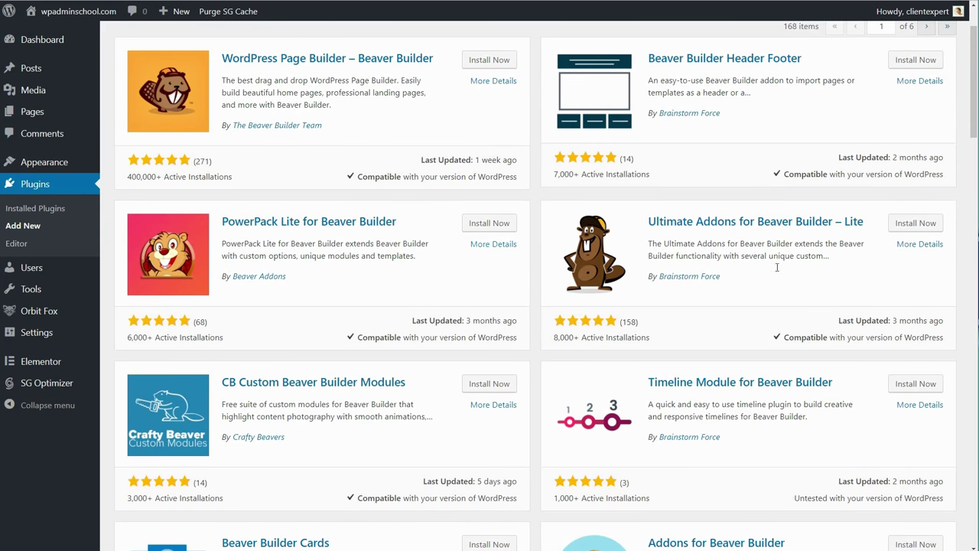
{"action": "scroll", "coordinate": [498, 393], "scroll_direction": "down", "scroll_amount": 3}
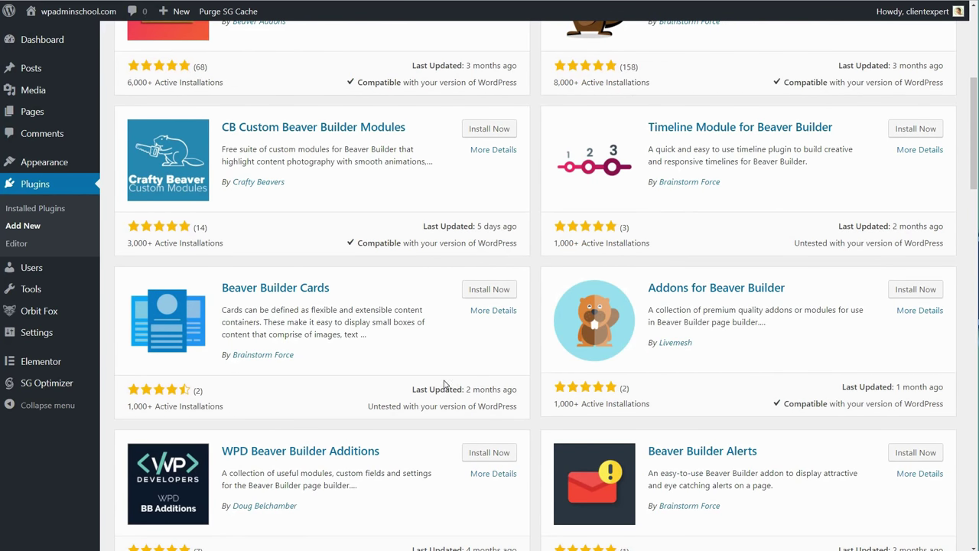
{"action": "scroll", "coordinate": [610, 376], "scroll_direction": "down", "scroll_amount": 3}
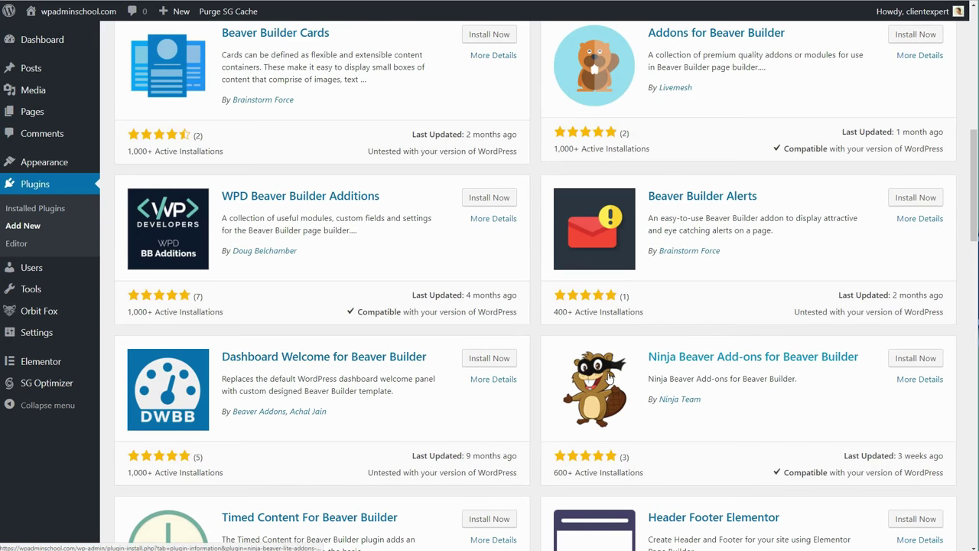
{"action": "scroll", "coordinate": [610, 377], "scroll_direction": "up", "scroll_amount": 7}
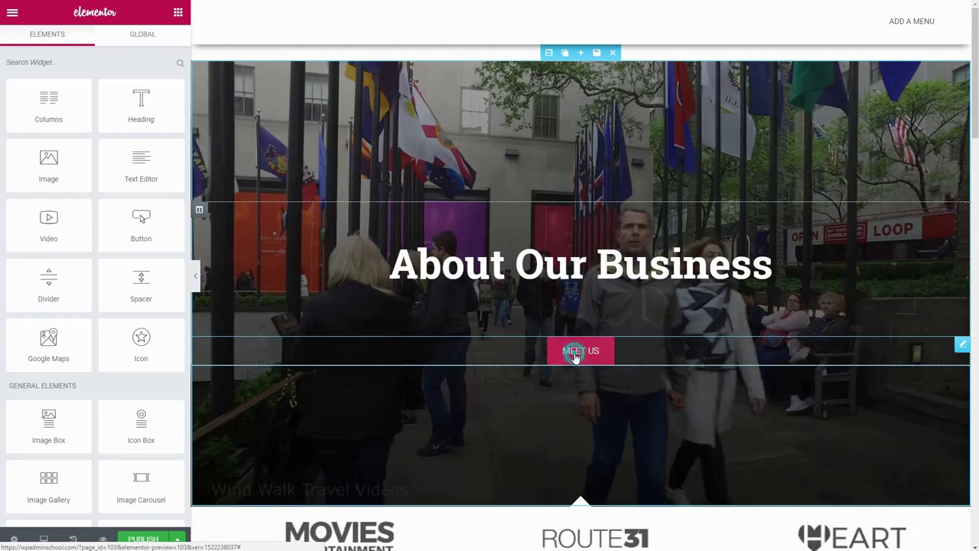
- Change the background color of the MEET US button in the About Our Business section to green
{"action": "left_click", "coordinate": [576, 357]}
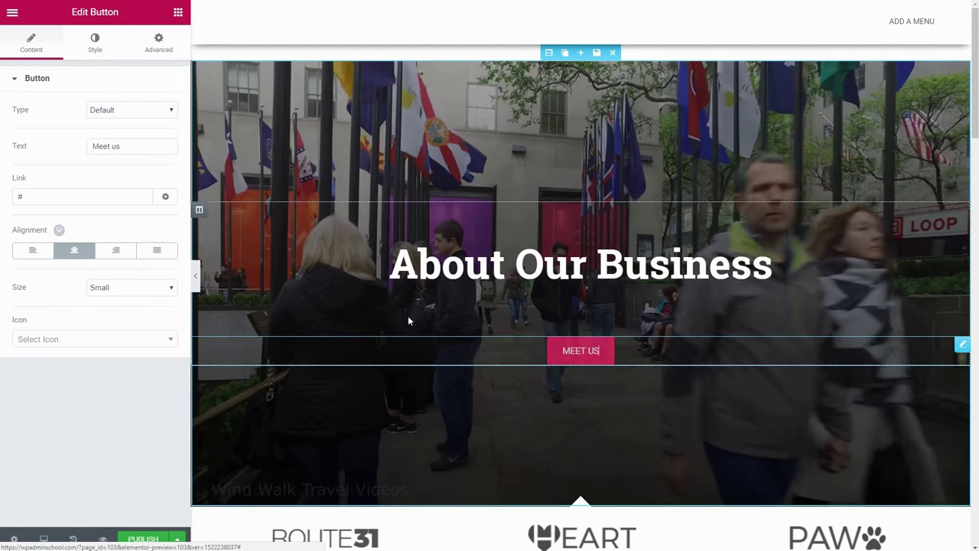
{"action": "left_click", "coordinate": [98, 46]}
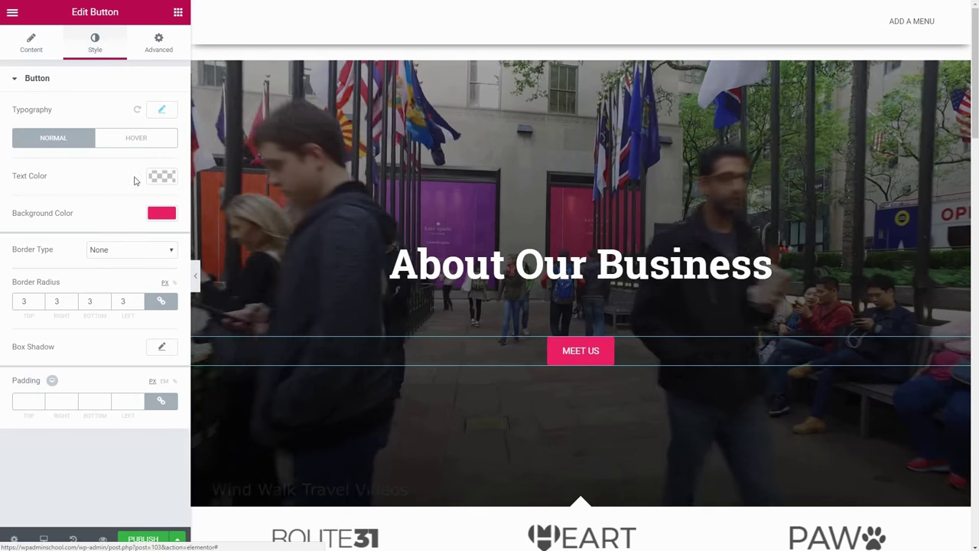
{"action": "left_click", "coordinate": [162, 212]}
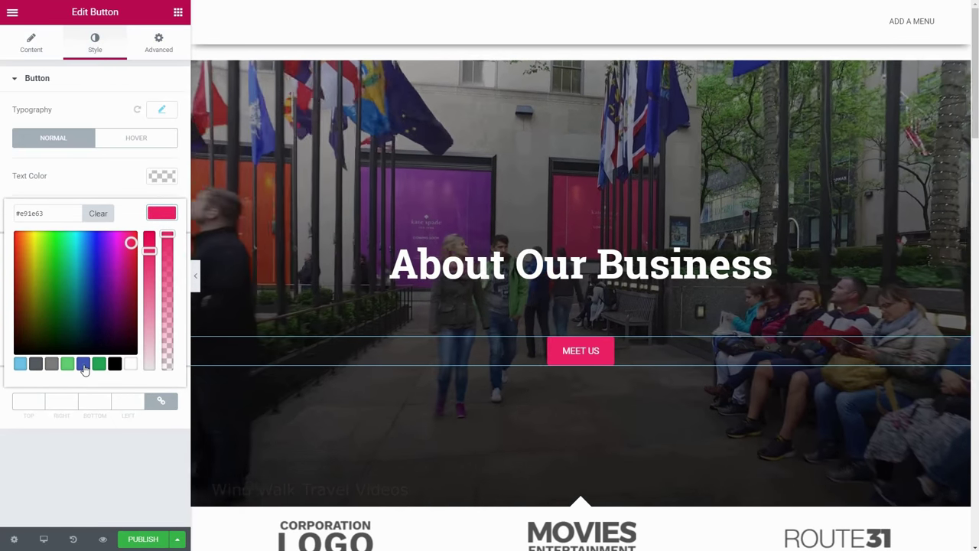
{"action": "left_click", "coordinate": [83, 364]}
{"action": "left_click", "coordinate": [81, 251]}
{"action": "mouse_move", "coordinate": [71, 251]}
{"action": "left_mouse_down"}
{"action": "mouse_move", "coordinate": [68, 287]}
{"action": "mouse_move", "coordinate": [98, 284]}
{"action": "mouse_move", "coordinate": [58, 245]}
{"action": "left_mouse_up"}
{"action": "left_click", "coordinate": [162, 213]}
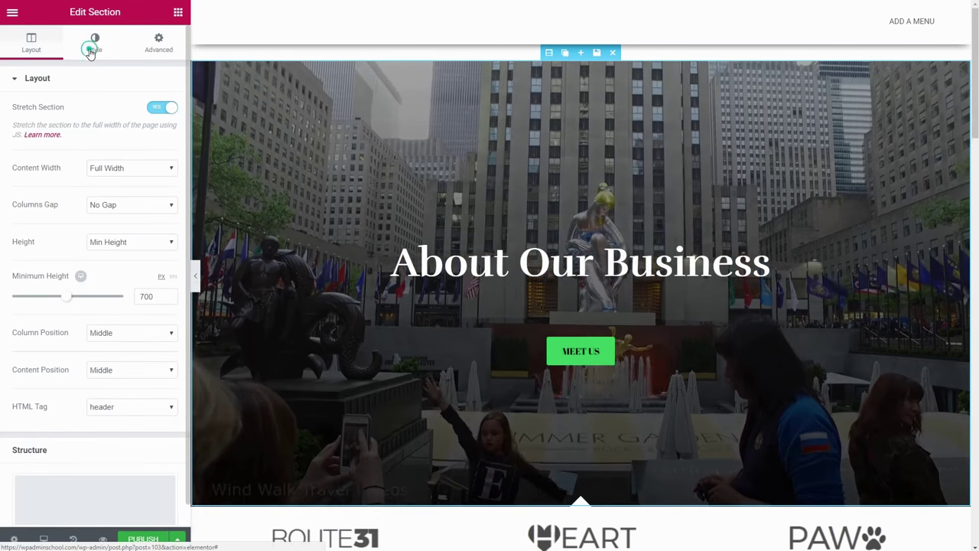
- Try a classic background in blue #4054b2 on the About Our Business section
{"action": "left_click", "coordinate": [90, 49]}
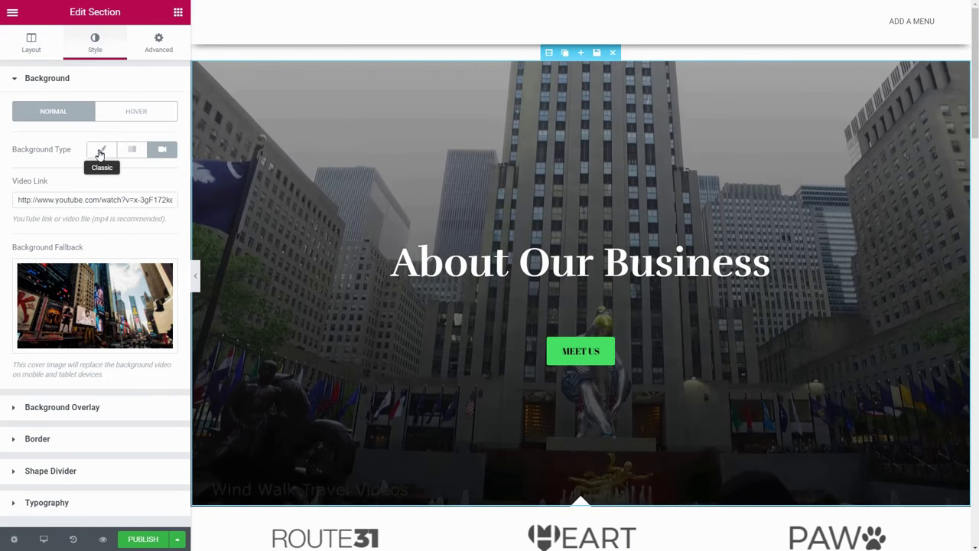
{"action": "left_click", "coordinate": [100, 151]}
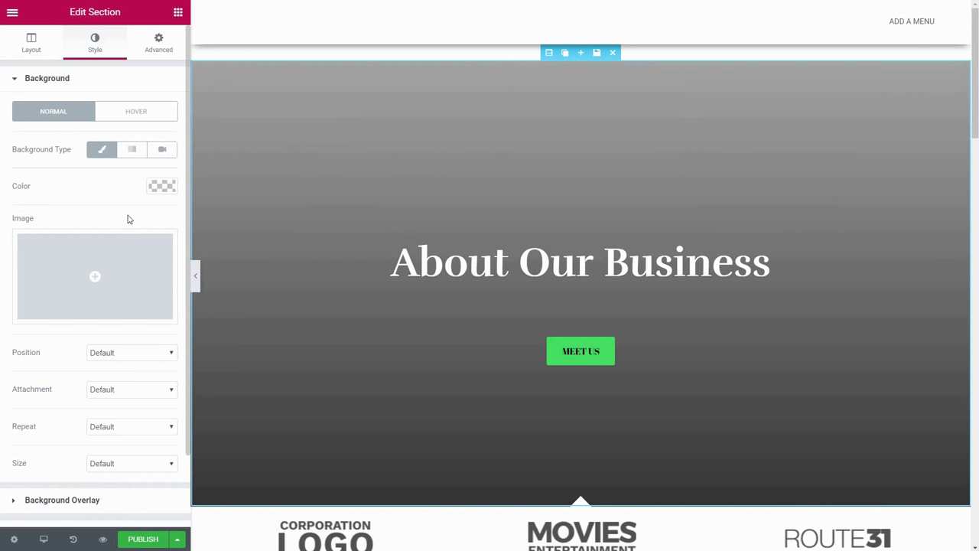
{"action": "left_click", "coordinate": [162, 187]}
{"action": "left_click", "coordinate": [83, 337]}
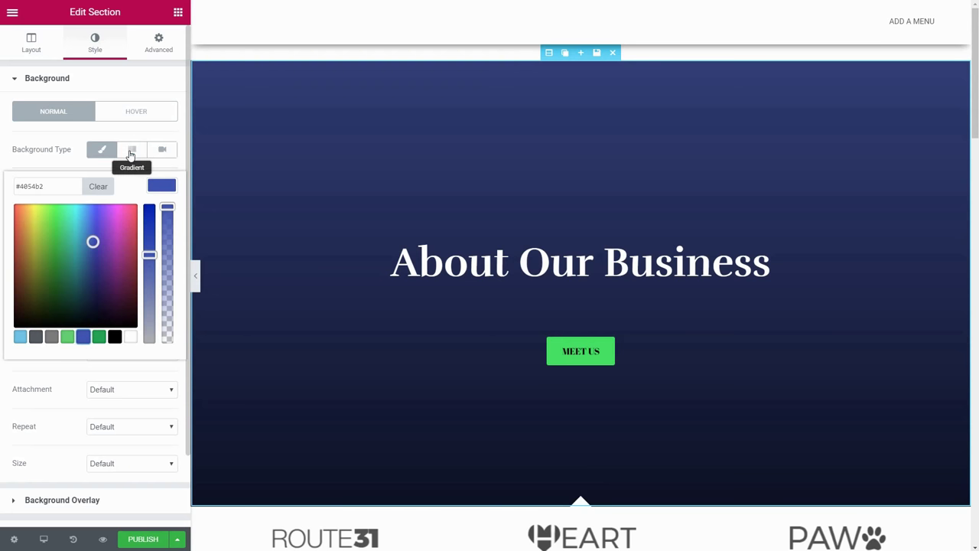
- Try a gradient background with second color #ff0050 on the About Our Business section, returning to the video background type
{"action": "left_click", "coordinate": [132, 150]}
{"action": "left_click", "coordinate": [162, 273]}
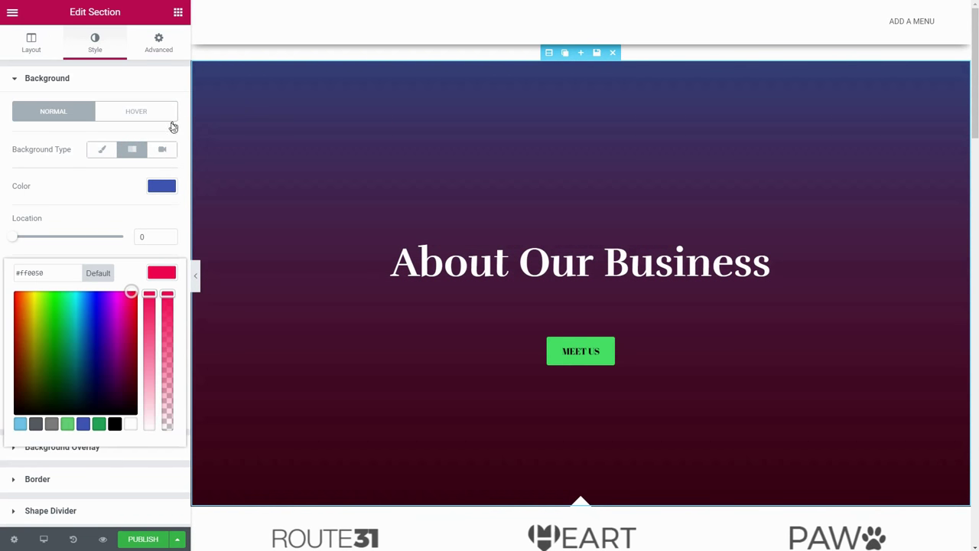
{"action": "left_click", "coordinate": [162, 150]}
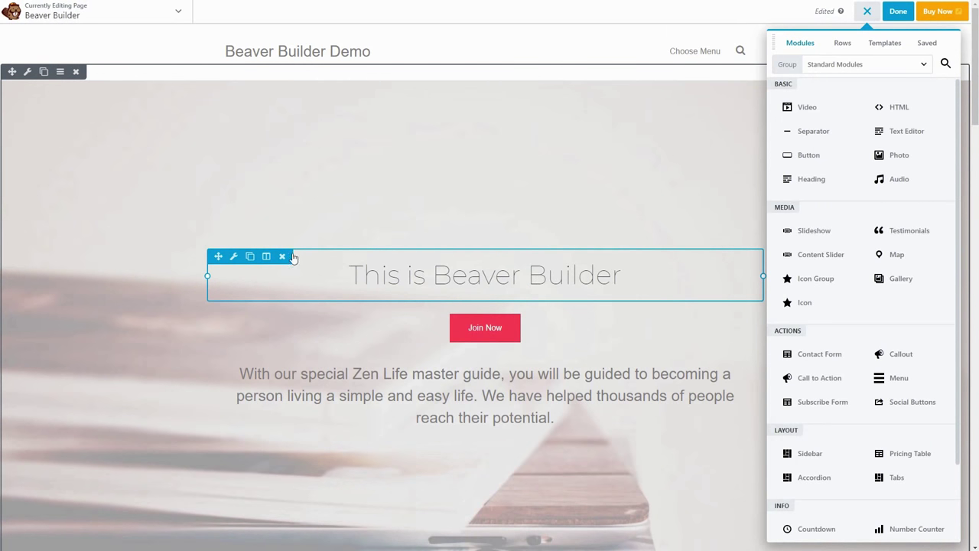
- Pick a text color for the "This is Beaver Builder" heading in its style settings
{"action": "left_click", "coordinate": [234, 258]}
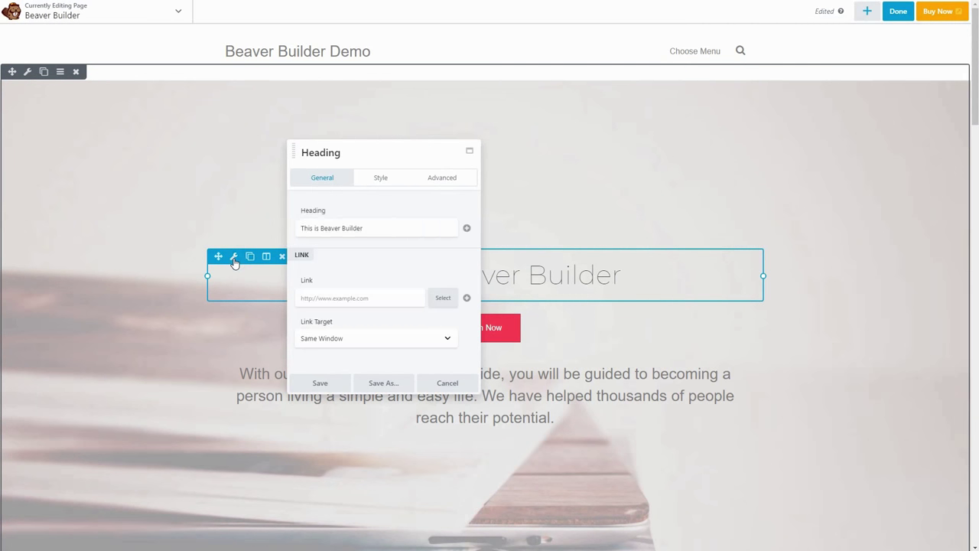
{"action": "left_click", "coordinate": [377, 184]}
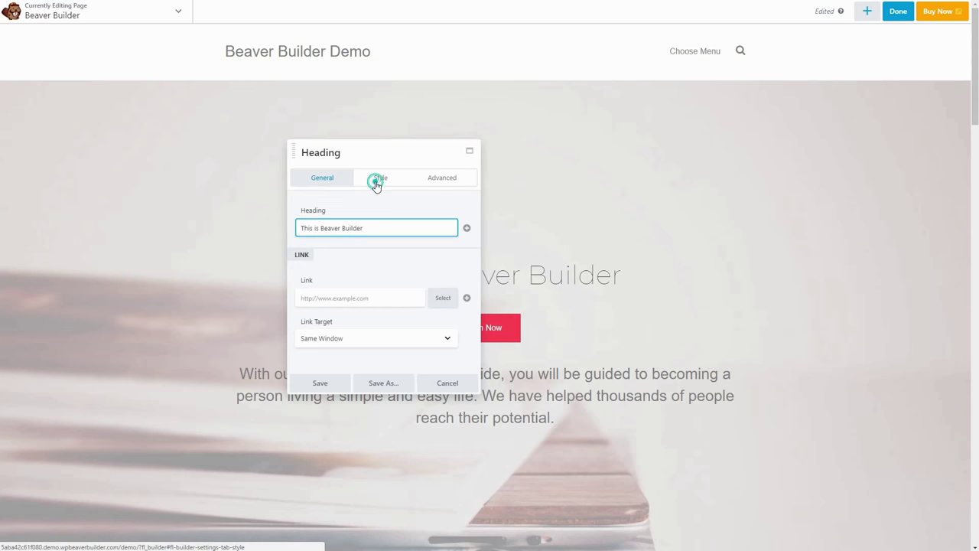
{"action": "left_click", "coordinate": [376, 239]}
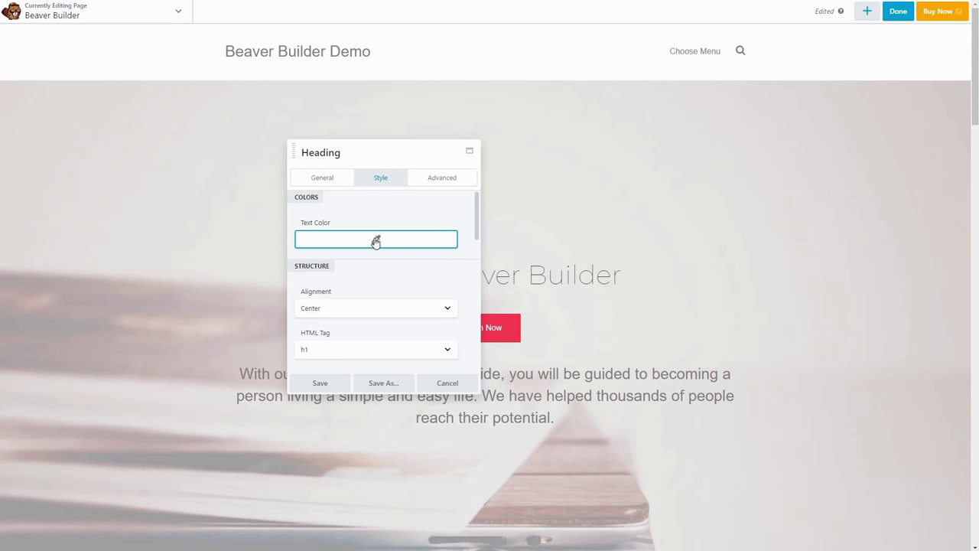
{"action": "left_click_drag", "start_coordinate": [353, 281], "coordinate": [433, 280]}
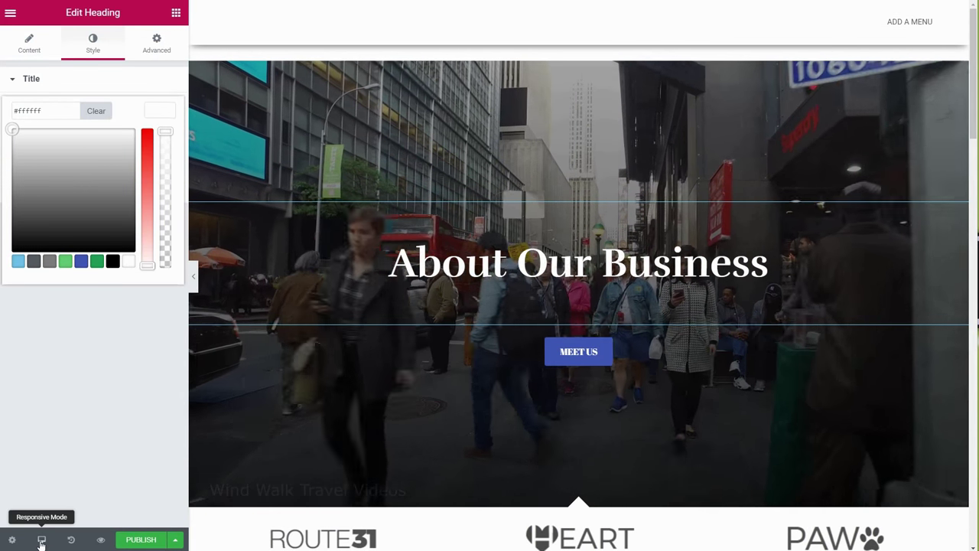
- Preview the page at tablet and mobile sizes, and adjust the About Our Business heading's font size for mobile
{"action": "left_click", "coordinate": [41, 539]}
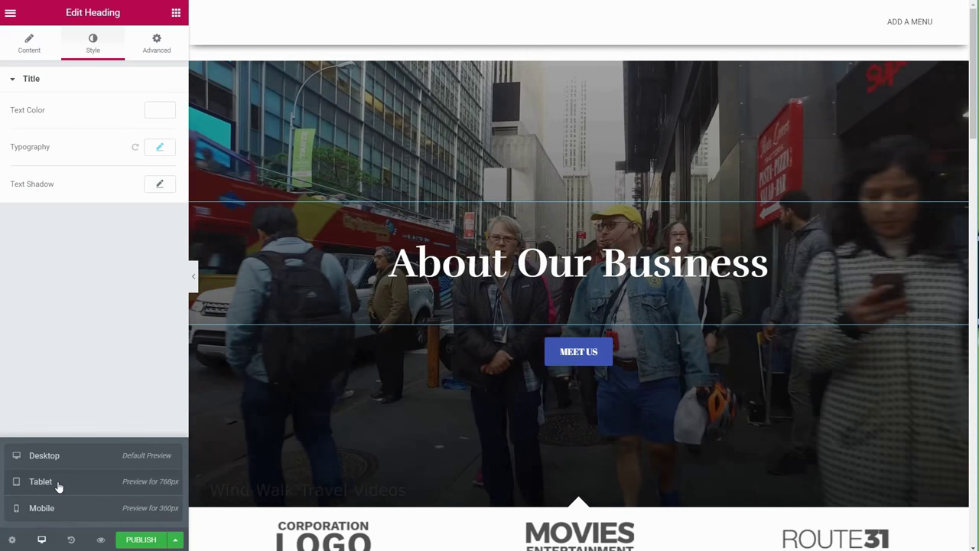
{"action": "left_click", "coordinate": [56, 484]}
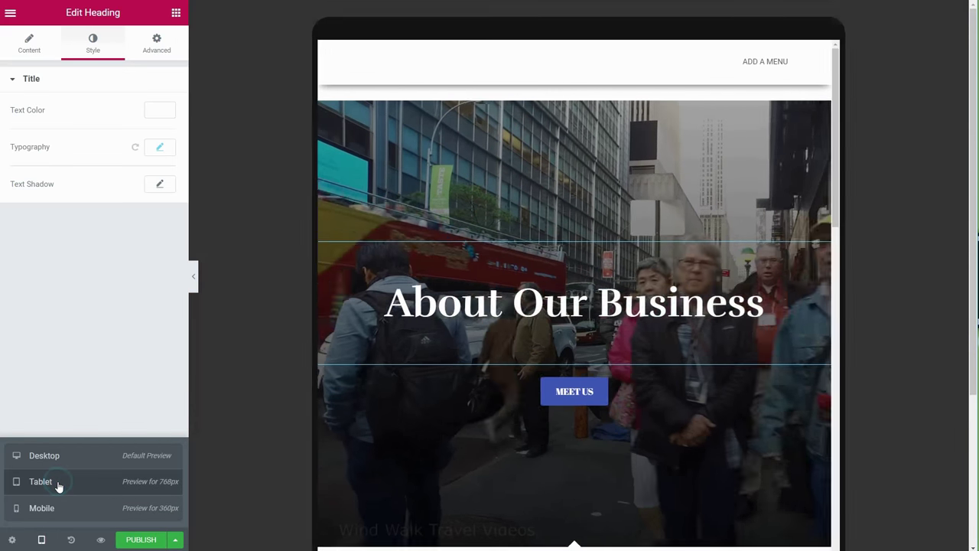
{"action": "left_click", "coordinate": [42, 508]}
{"action": "left_click", "coordinate": [161, 148]}
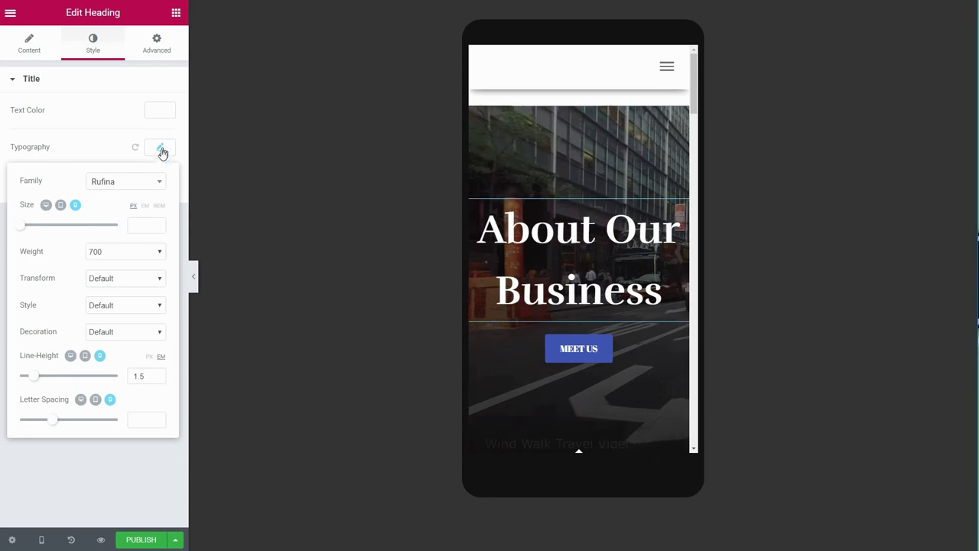
{"action": "left_click_drag", "start_coordinate": [21, 232], "coordinate": [33, 228]}
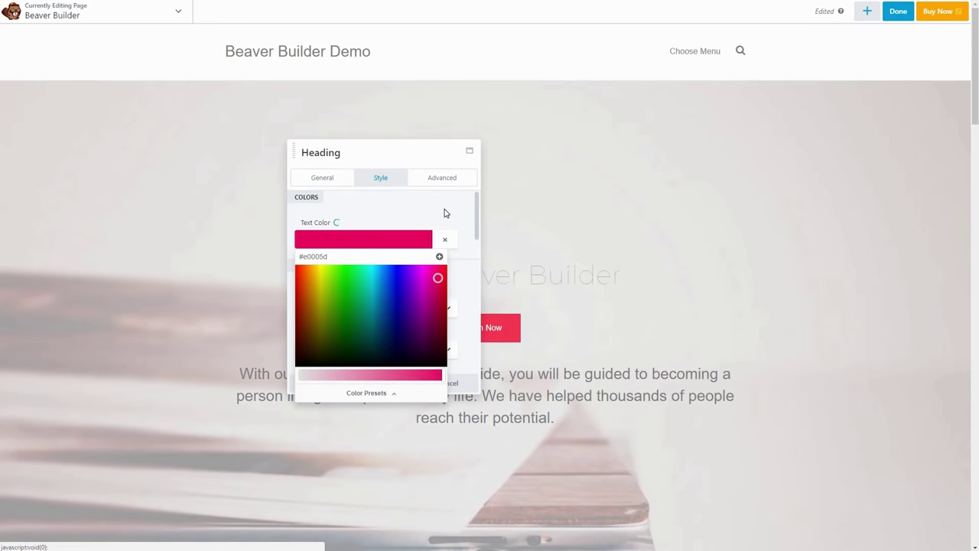
- Switch to Beaver Builder, accept #e0005d as the heading's text color, and move its settings window off the heading
{"action": "left_click", "coordinate": [446, 213]}
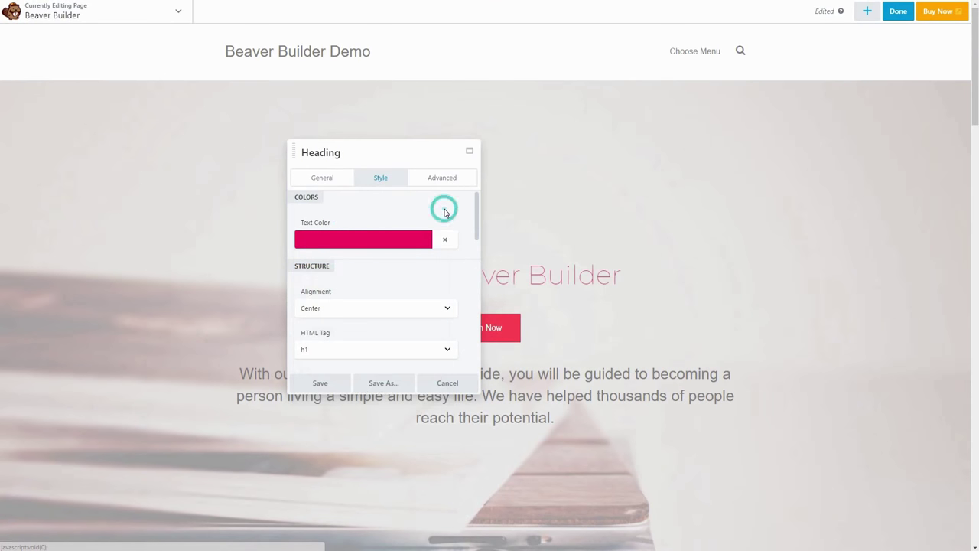
{"action": "left_click_drag", "start_coordinate": [438, 154], "coordinate": [743, 160]}
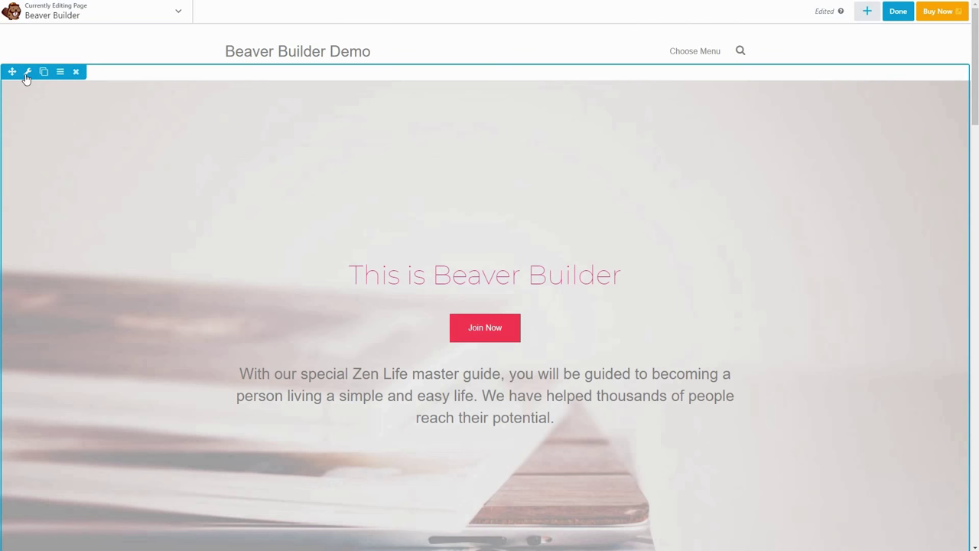
- Examine the width, height and color options in the settings of the row containing the "This is Beaver Builder" heading
{"action": "left_click", "coordinate": [26, 74]}
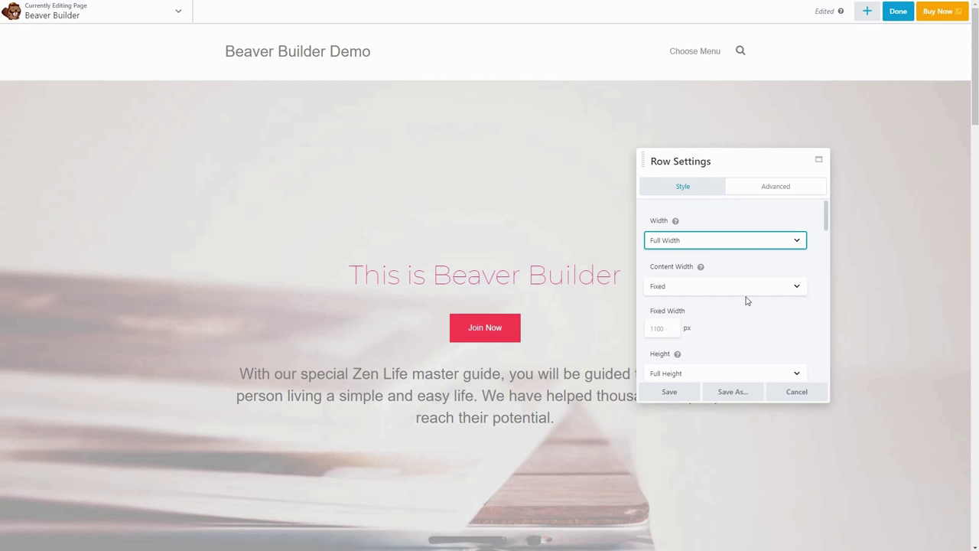
{"action": "scroll", "coordinate": [746, 316], "scroll_direction": "down", "scroll_amount": 5}
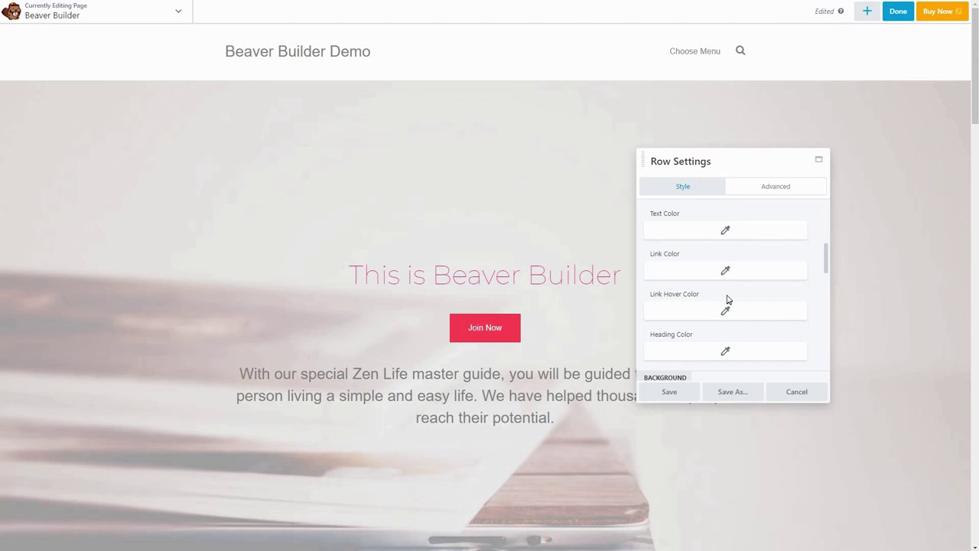
{"action": "scroll", "coordinate": [728, 297], "scroll_direction": "up", "scroll_amount": 5}
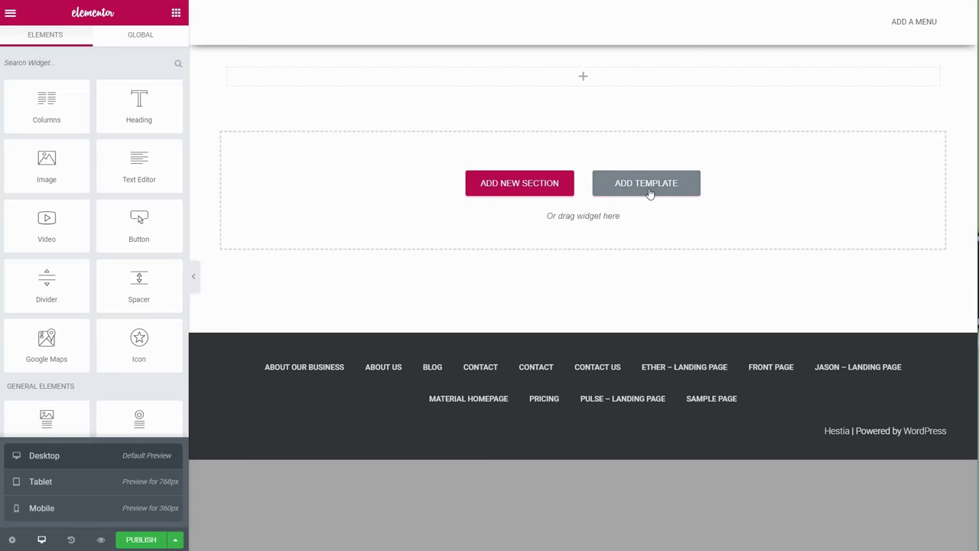
- Switch to Elementor and open its template library to view the page templates
{"action": "left_click", "coordinate": [649, 192]}
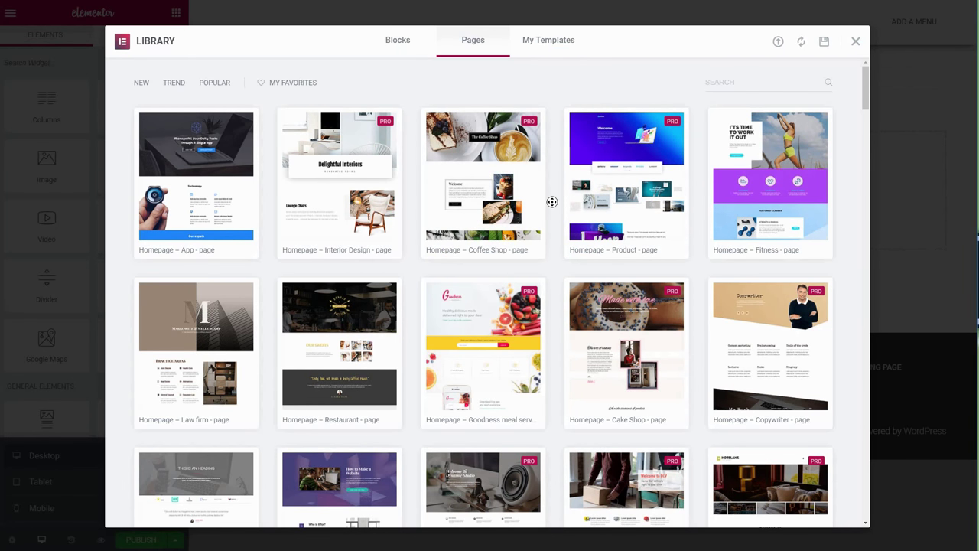
{"action": "scroll", "coordinate": [553, 201], "scroll_direction": "down", "scroll_amount": 1}
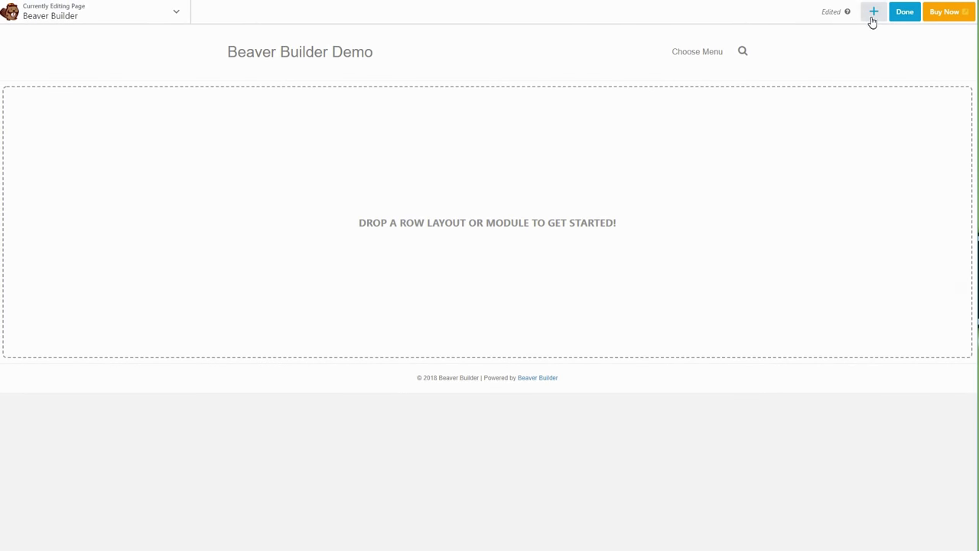
- Switch to Beaver Builder and browse its Landing Pages template group
{"action": "left_click", "coordinate": [873, 14]}
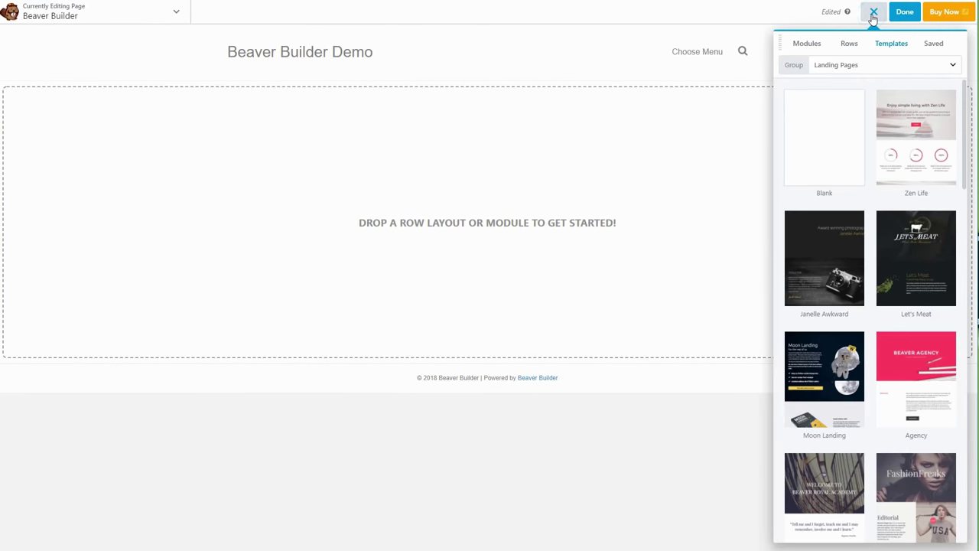
{"action": "scroll", "coordinate": [840, 275], "scroll_direction": "down", "scroll_amount": 3}
{"action": "scroll", "coordinate": [898, 291], "scroll_direction": "down", "scroll_amount": 3}
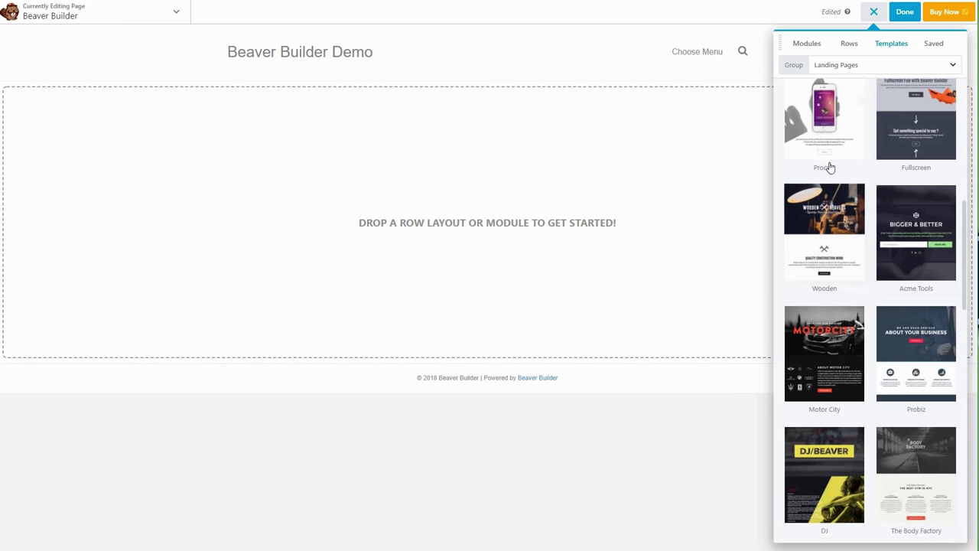
{"action": "scroll", "coordinate": [830, 168], "scroll_direction": "down", "scroll_amount": 5}
{"action": "left_click", "coordinate": [831, 164]}
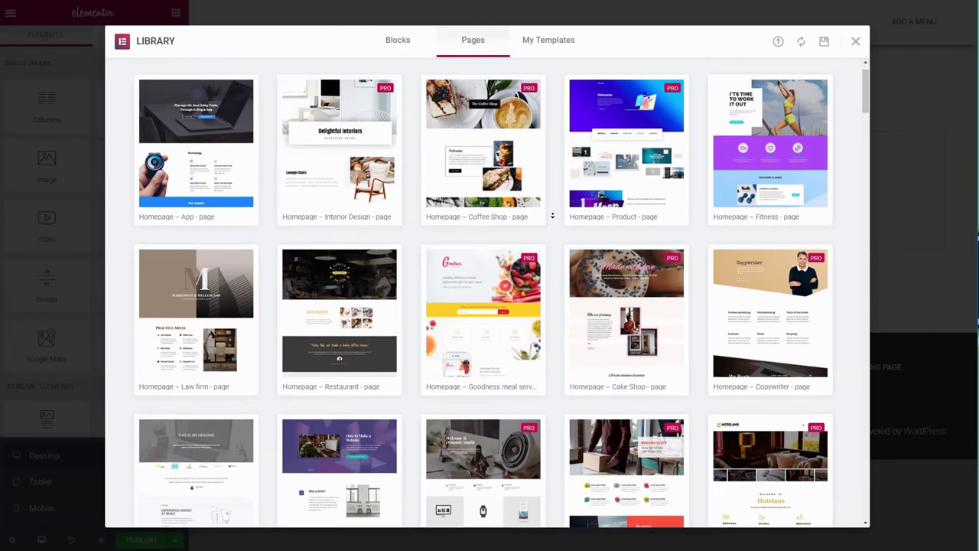
- Return to the Elementor library and look further through its homepage templates
{"action": "scroll", "coordinate": [553, 215], "scroll_direction": "down", "scroll_amount": 1}
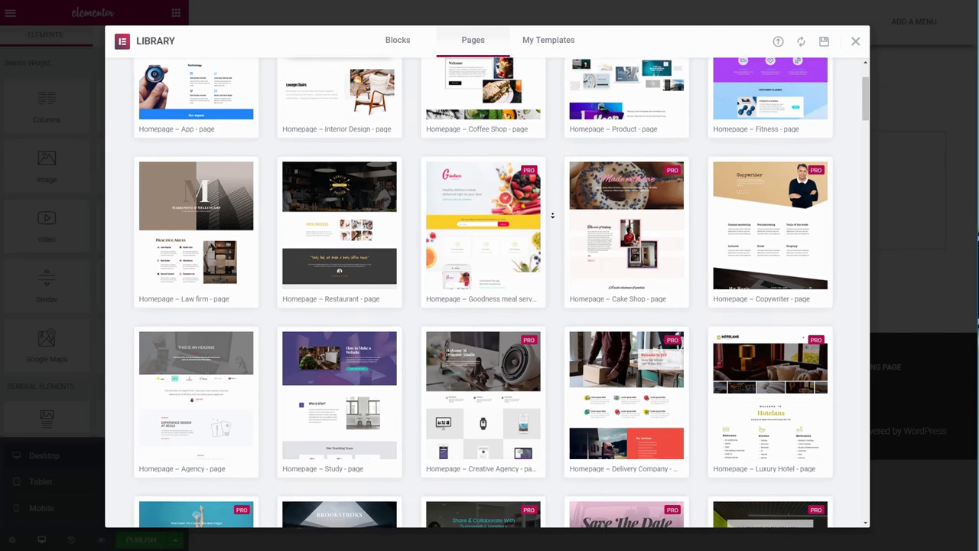
{"action": "scroll", "coordinate": [552, 215], "scroll_direction": "down", "scroll_amount": 1}
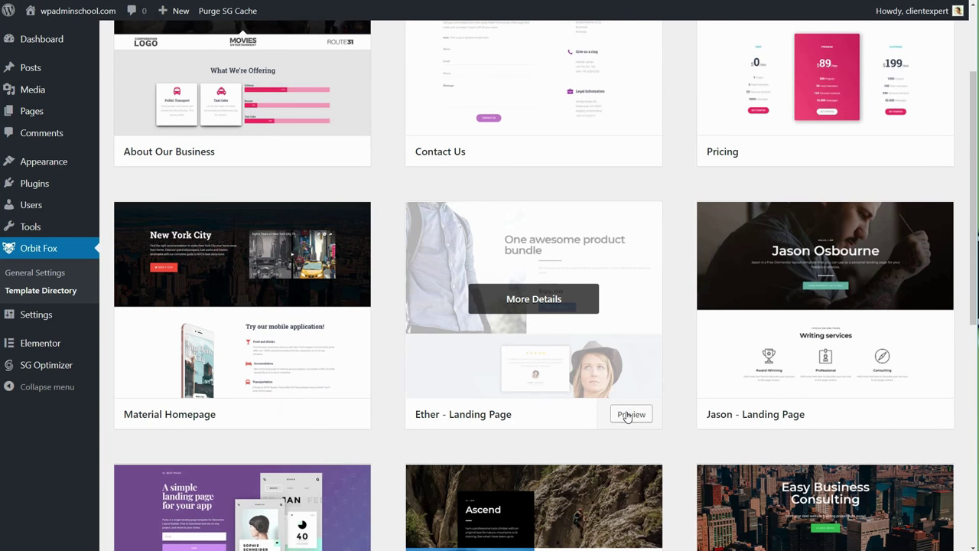
- Preview the Ether - Landing Page template and examine its published page from the product offer down past the Product details heading
{"action": "left_click", "coordinate": [628, 411]}
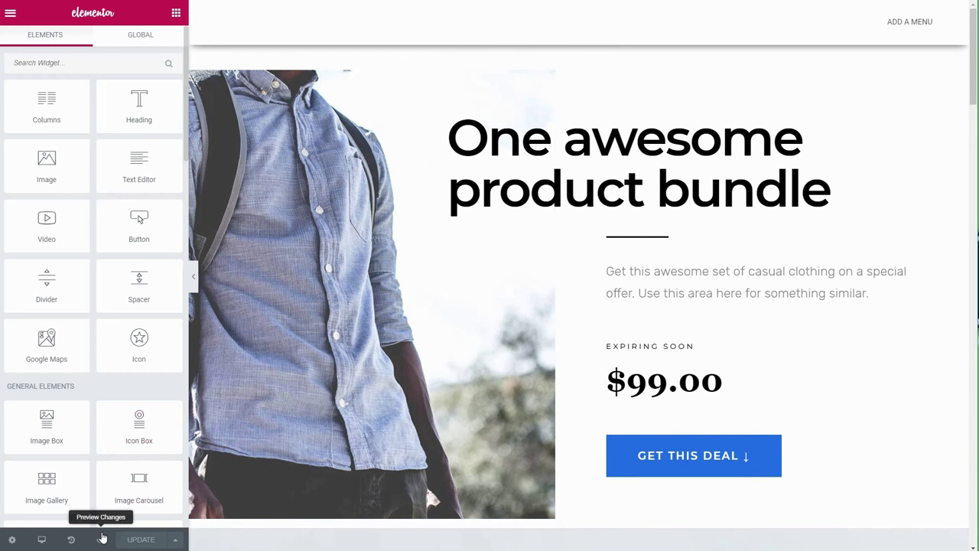
{"action": "left_click", "coordinate": [101, 538]}
{"action": "scroll", "coordinate": [891, 285], "scroll_direction": "down", "scroll_amount": 3}
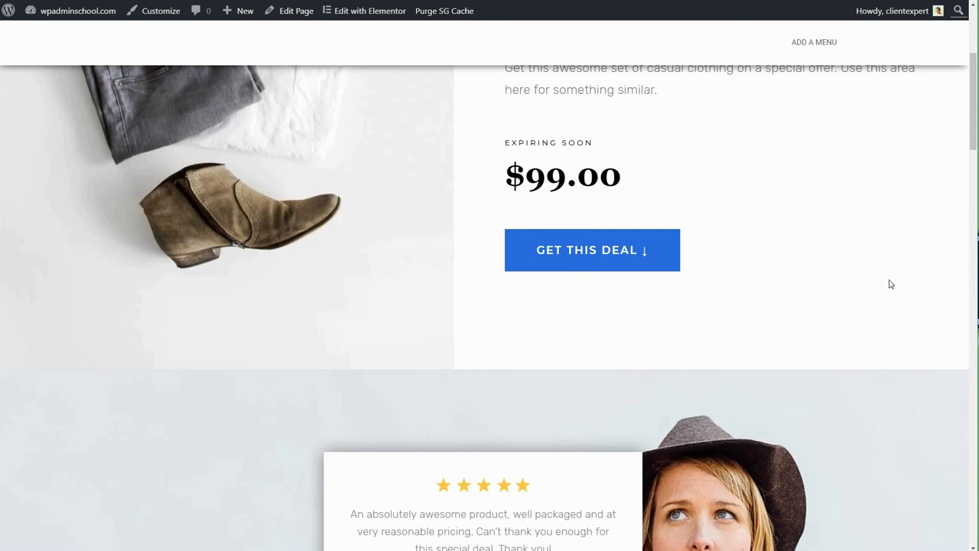
{"action": "scroll", "coordinate": [891, 284], "scroll_direction": "down", "scroll_amount": 4}
{"action": "scroll", "coordinate": [891, 283], "scroll_direction": "down", "scroll_amount": 4}
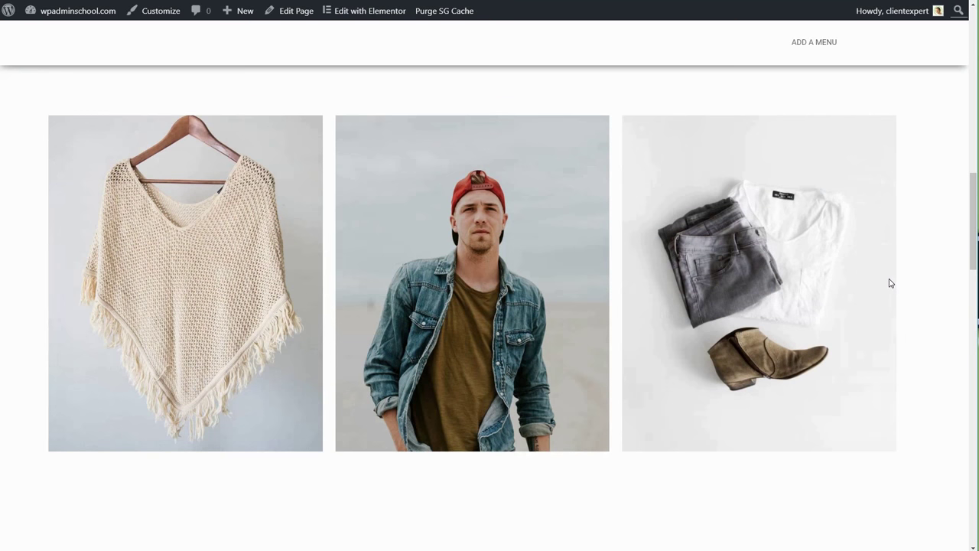
{"action": "scroll", "coordinate": [891, 283], "scroll_direction": "down", "scroll_amount": 6}
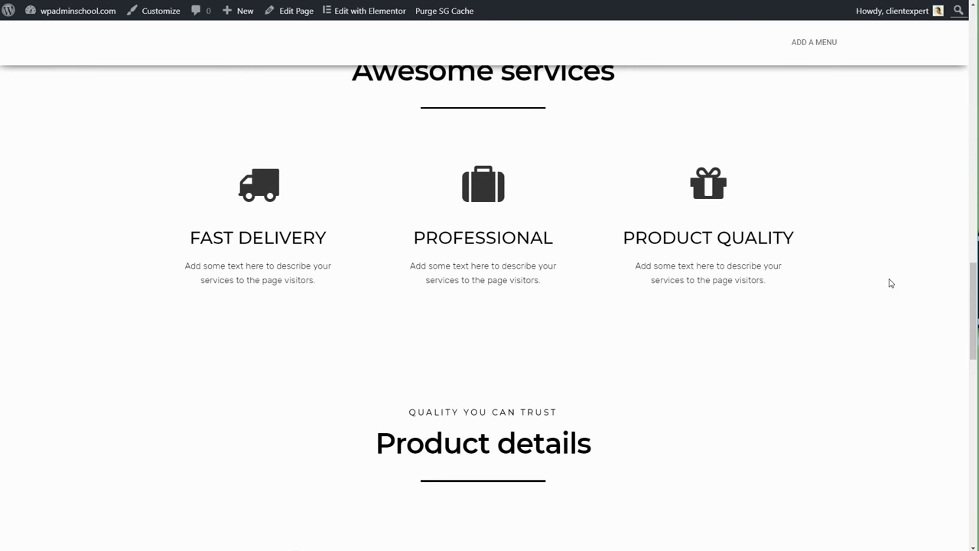
{"action": "scroll", "coordinate": [891, 283], "scroll_direction": "down", "scroll_amount": 3}
{"action": "scroll", "coordinate": [891, 283], "scroll_direction": "down", "scroll_amount": 4}
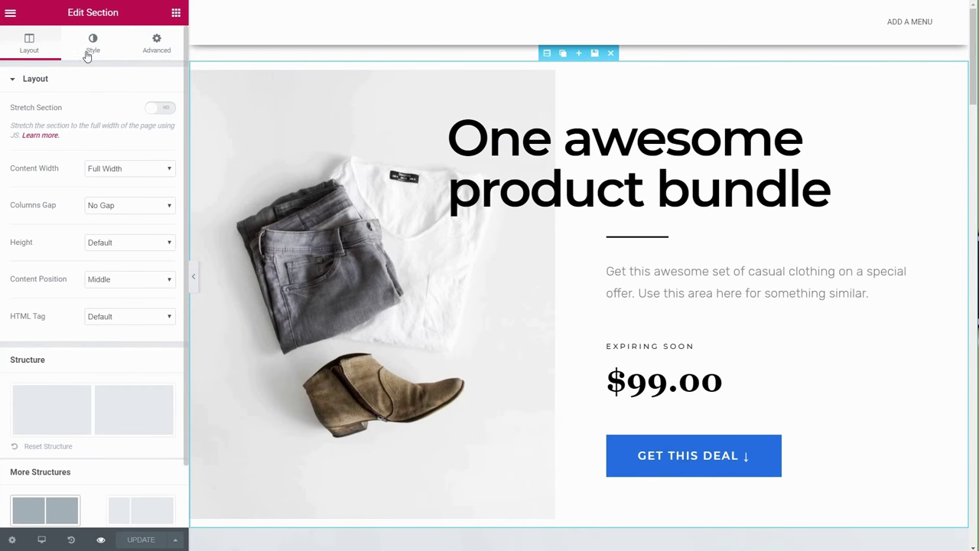
- Add a blue Drops shape divider to the bottom of the "One awesome product bundle" section
{"action": "left_click", "coordinate": [88, 37]}
{"action": "scroll", "coordinate": [67, 426], "scroll_direction": "down", "scroll_amount": 3}
{"action": "left_click", "coordinate": [48, 481]}
{"action": "left_click", "coordinate": [133, 207]}
{"action": "left_click", "coordinate": [147, 246]}
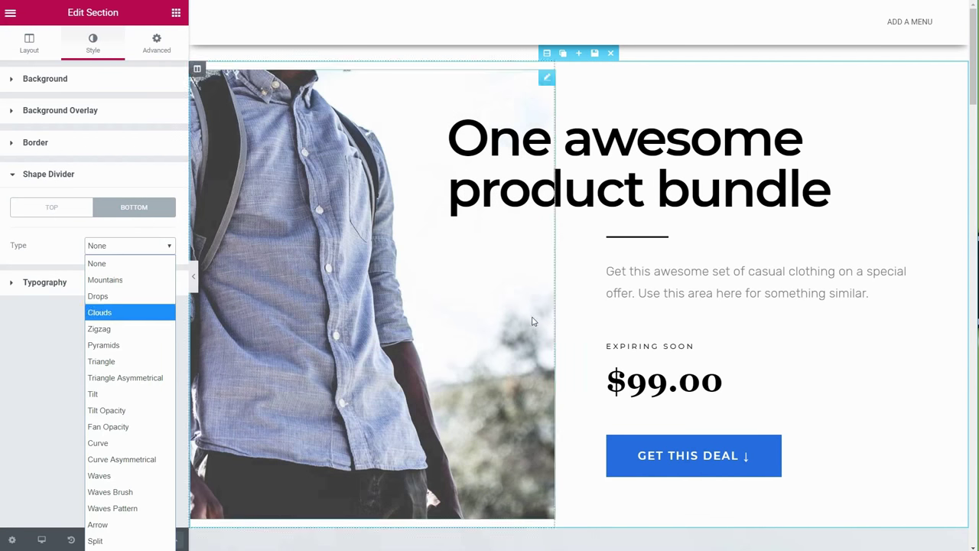
{"action": "left_click", "coordinate": [99, 293]}
{"action": "left_click", "coordinate": [164, 283]}
- Change the type of the section's bottom shape divider to Mountains
{"action": "left_click", "coordinate": [137, 242]}
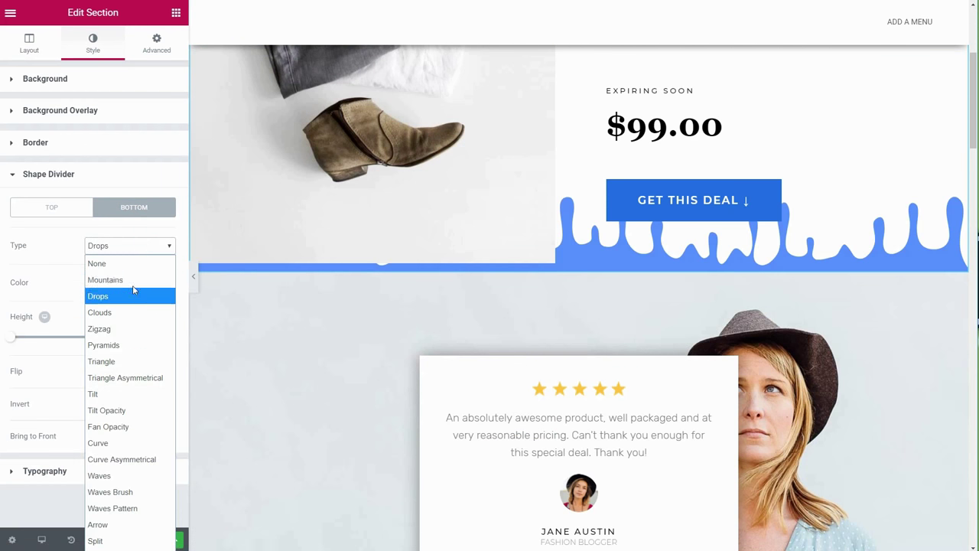
{"action": "left_click", "coordinate": [132, 282]}
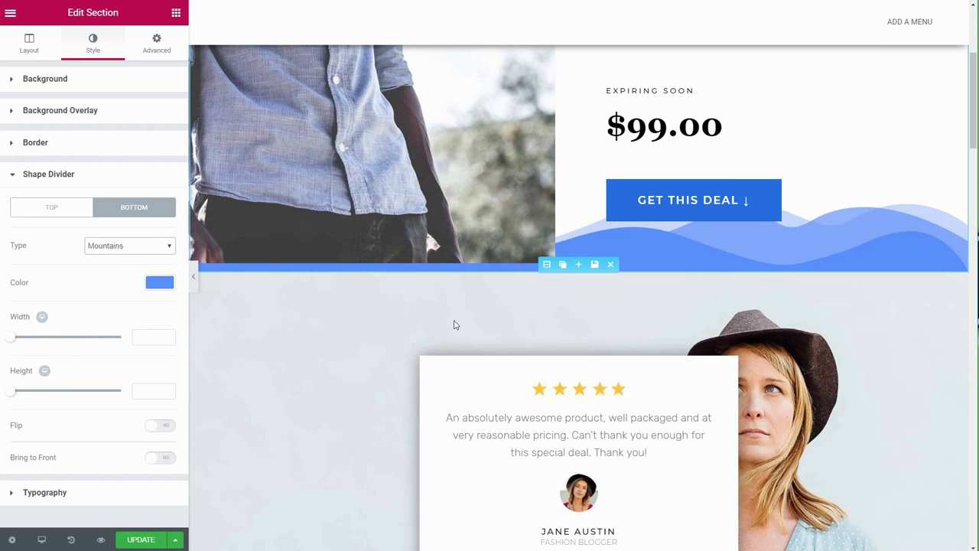
{"action": "scroll", "coordinate": [455, 324], "scroll_direction": "up", "scroll_amount": 1}
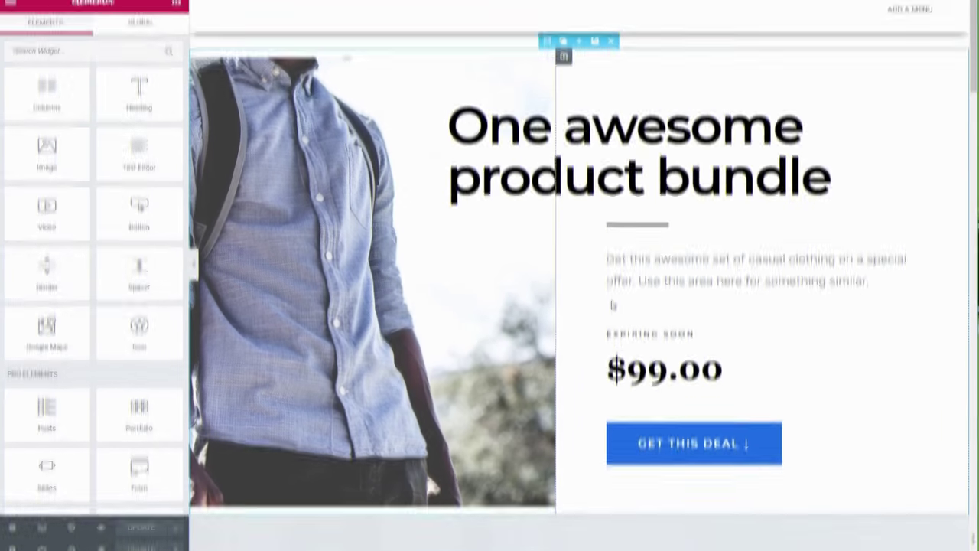
- Capitalize the animated headline's before text so it reads "Our Awesome"
{"action": "scroll", "coordinate": [650, 300], "scroll_direction": "down", "scroll_amount": 4}
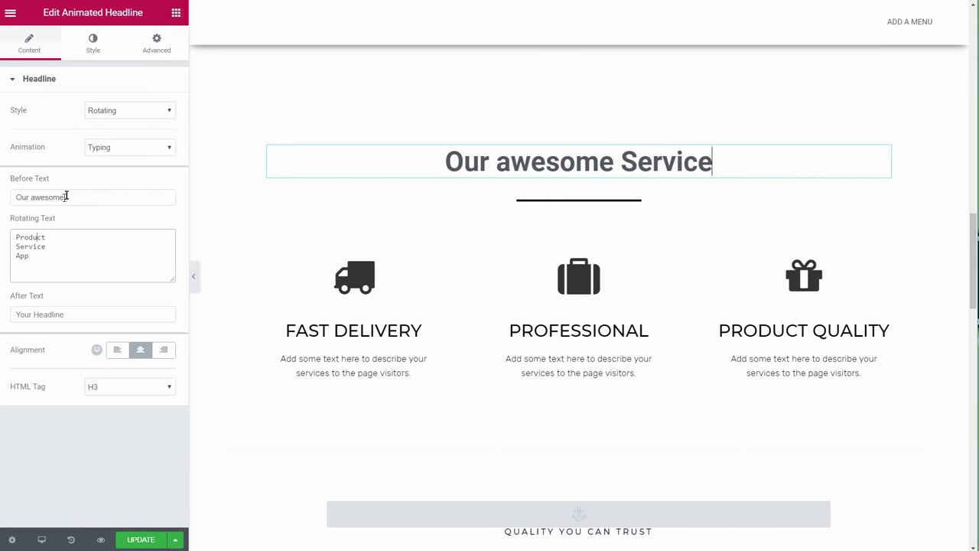
{"action": "left_click", "coordinate": [36, 197]}
{"action": "key", "text": "BackSpace"}
{"action": "type", "text": "A"}
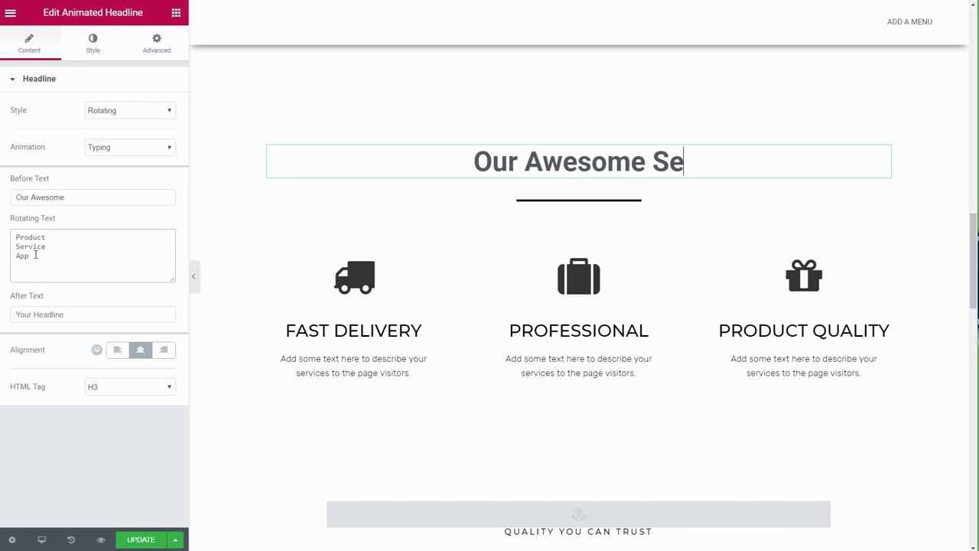
- Set the animated headline's main text color to #4054b2 and its animated text color to black
{"action": "left_click", "coordinate": [93, 42]}
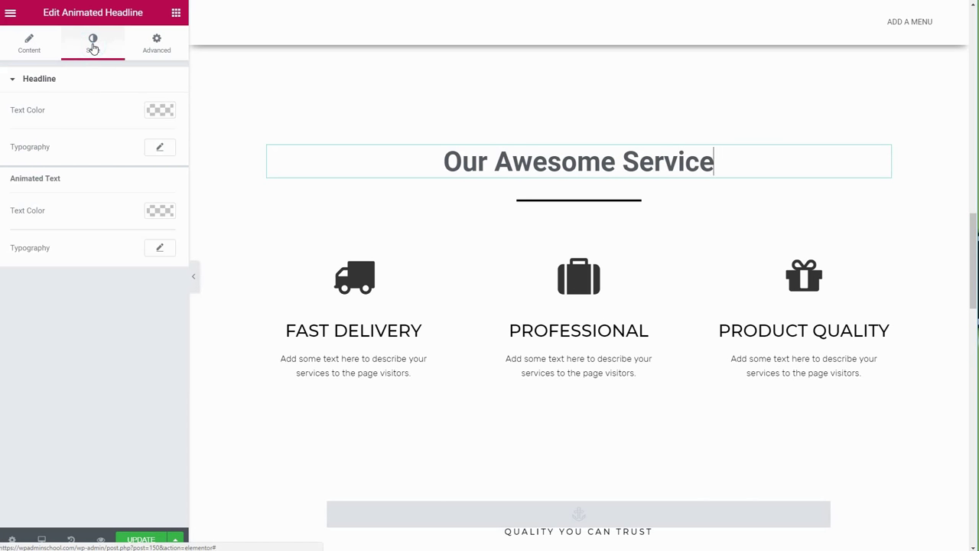
{"action": "left_click", "coordinate": [161, 110]}
{"action": "left_click", "coordinate": [82, 262]}
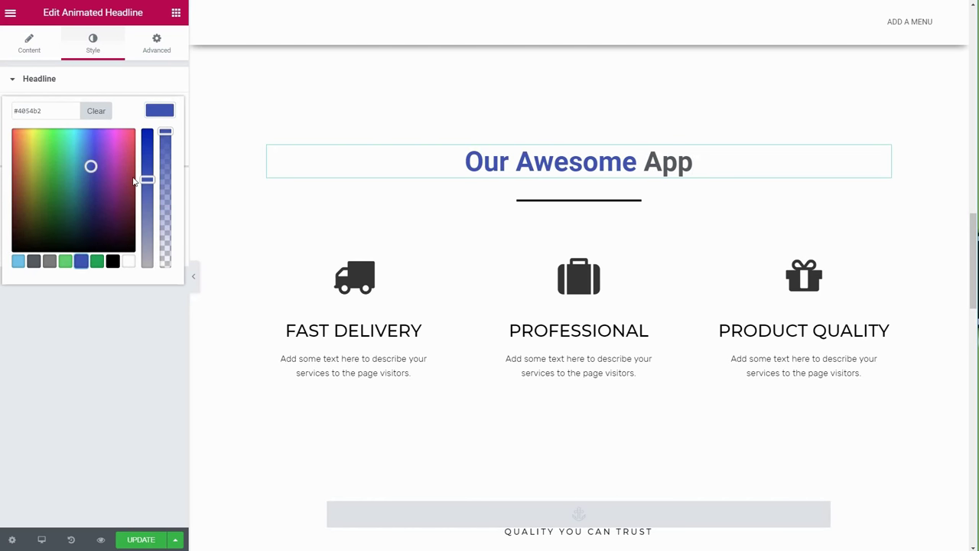
{"action": "left_click", "coordinate": [160, 111]}
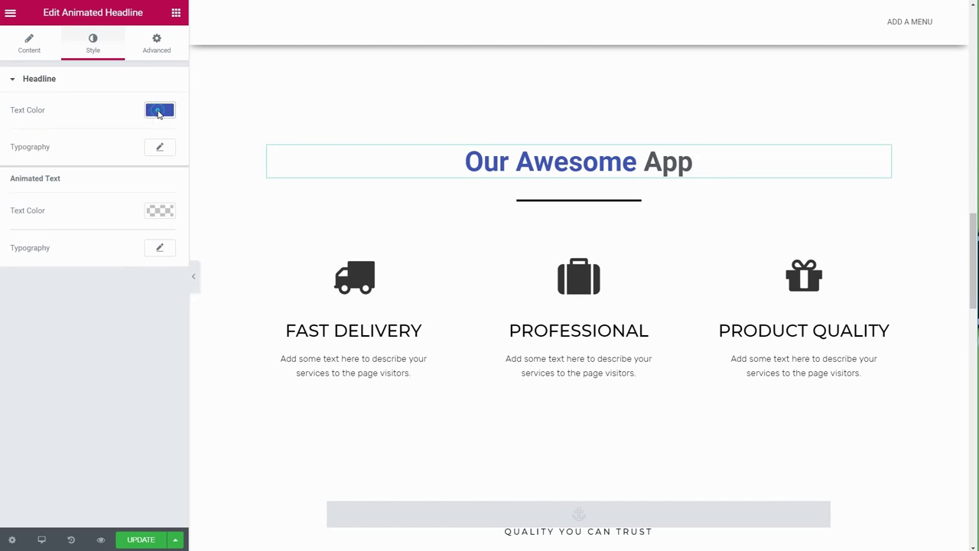
{"action": "left_click", "coordinate": [163, 210]}
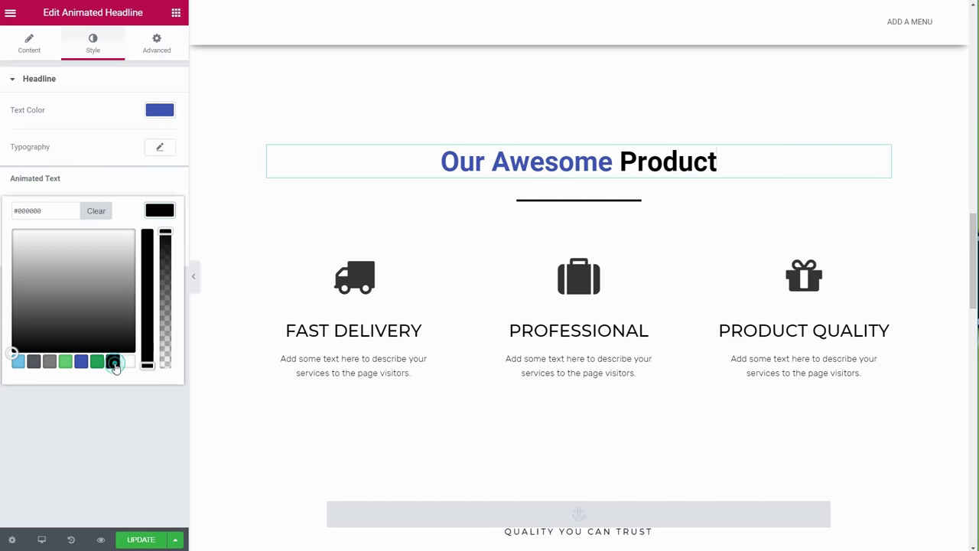
{"action": "left_click", "coordinate": [159, 210]}
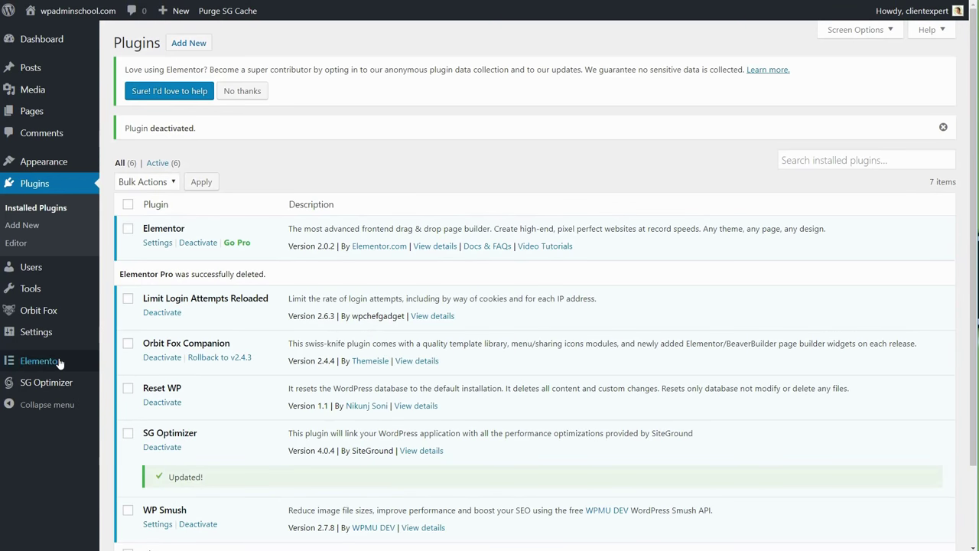
- Open the Maintenance Mode settings in Elementor's tools from the WordPress dashboard
{"action": "mouse_move", "coordinate": [59, 362]}
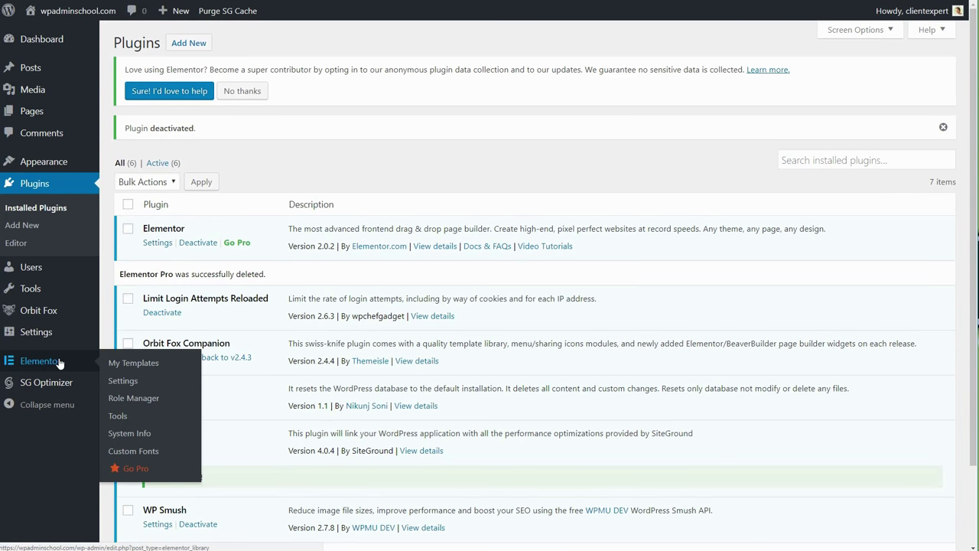
{"action": "left_click", "coordinate": [117, 416]}
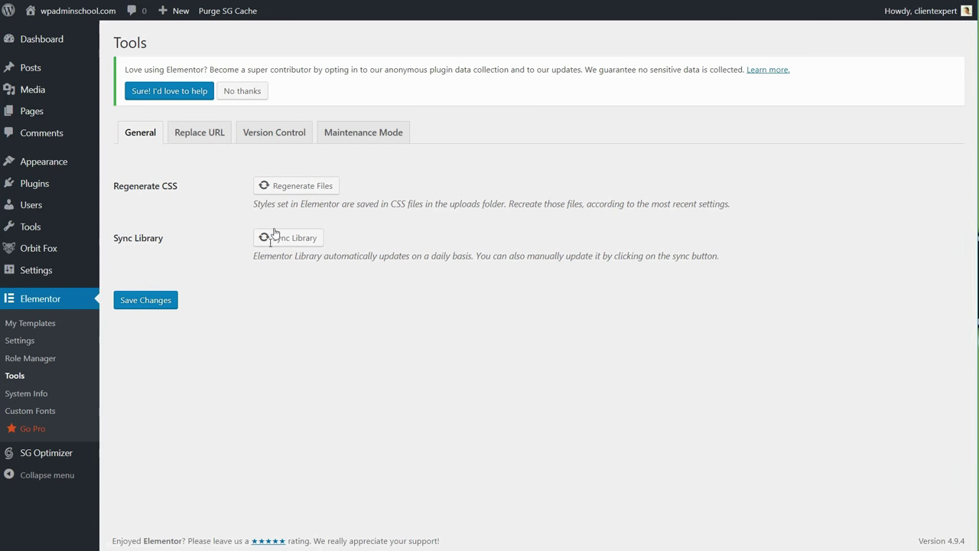
{"action": "left_click", "coordinate": [349, 138]}
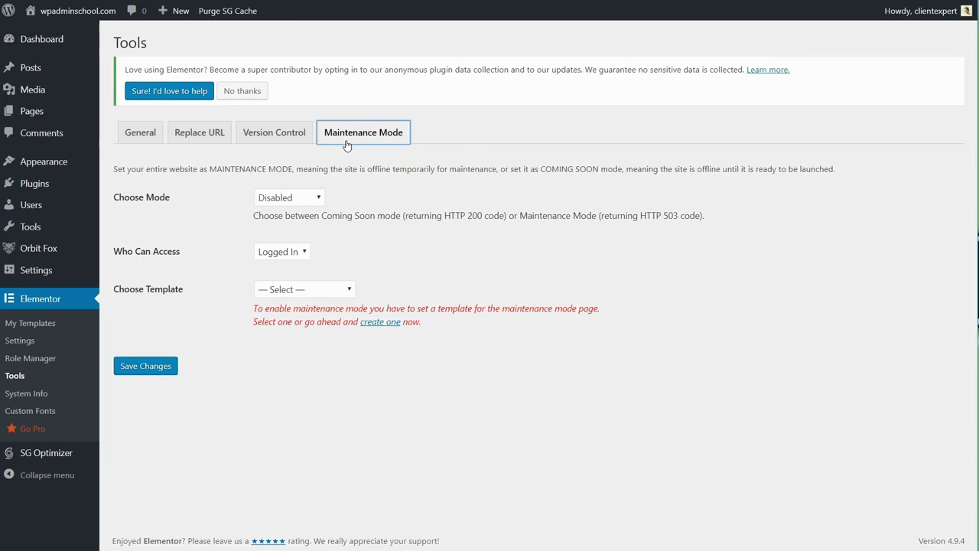
- Choose Coming Soon as the site's maintenance mode
{"action": "left_click", "coordinate": [309, 198]}
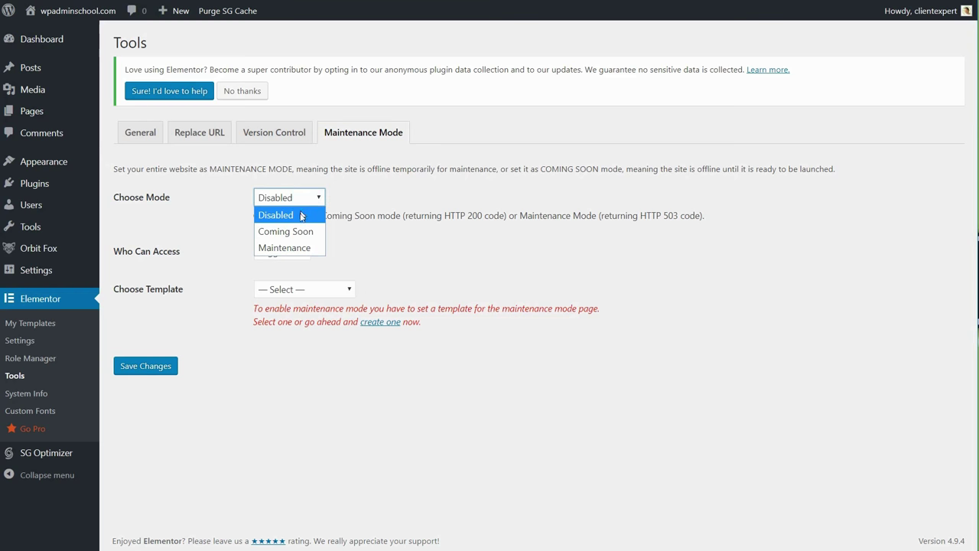
{"action": "left_click", "coordinate": [295, 228]}
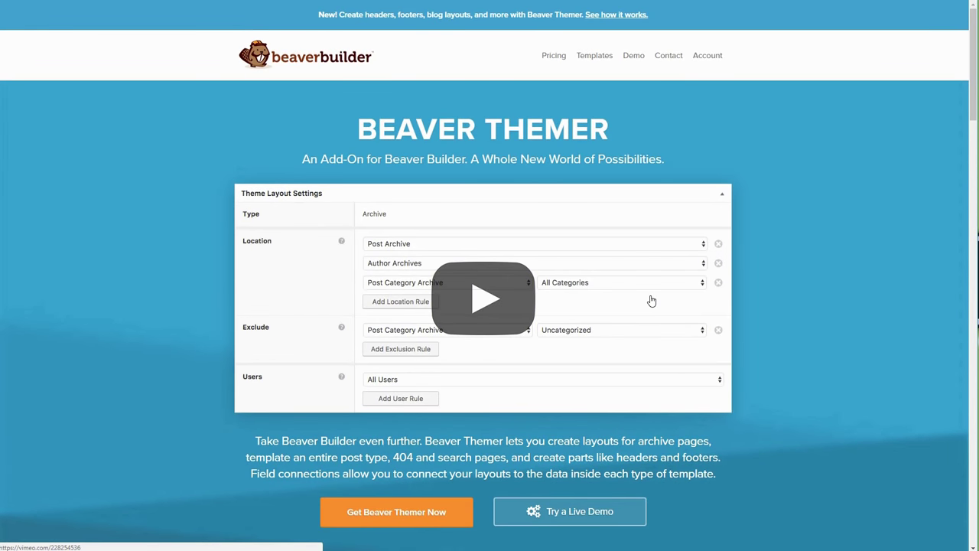
- Launch the live demo from the Beaver Themer product page and open the form for adding new builder content
{"action": "scroll", "coordinate": [652, 301], "scroll_direction": "down", "scroll_amount": 3}
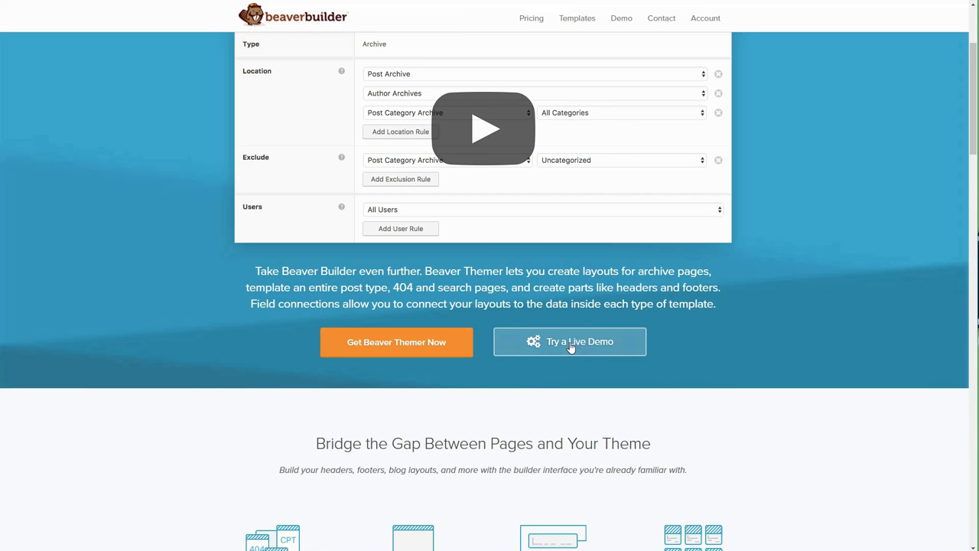
{"action": "left_click", "coordinate": [572, 343]}
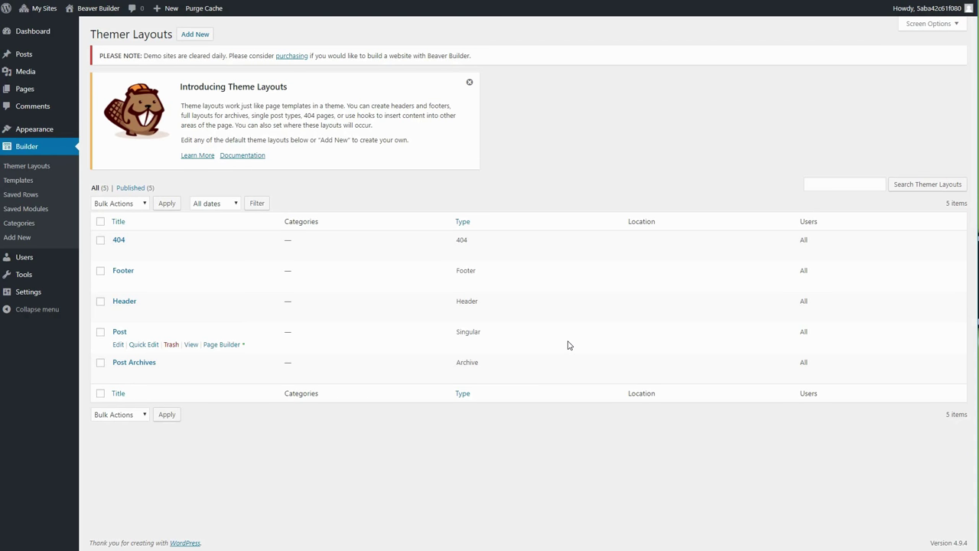
{"action": "left_click", "coordinate": [19, 223]}
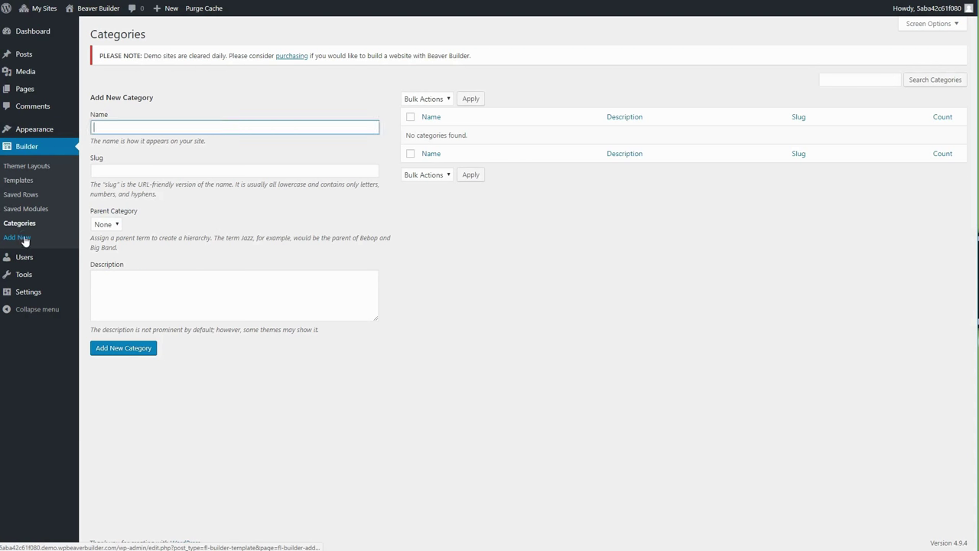
{"action": "left_click", "coordinate": [21, 237]}
- Add a Themer Layout titled "testing beaver themer" with Header as its layout
{"action": "left_click", "coordinate": [313, 103]}
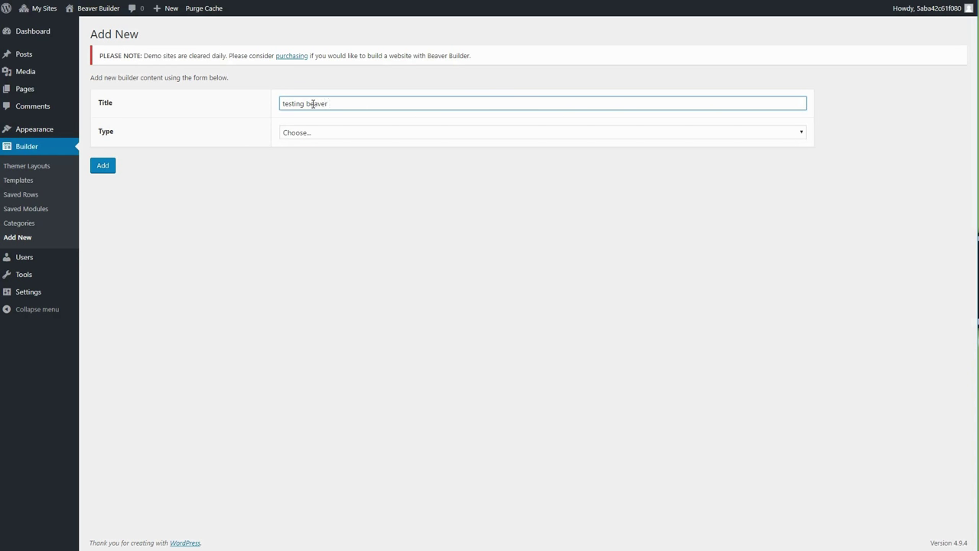
{"action": "type", "text": "testing beaver themer"}
{"action": "left_click", "coordinate": [335, 132]}
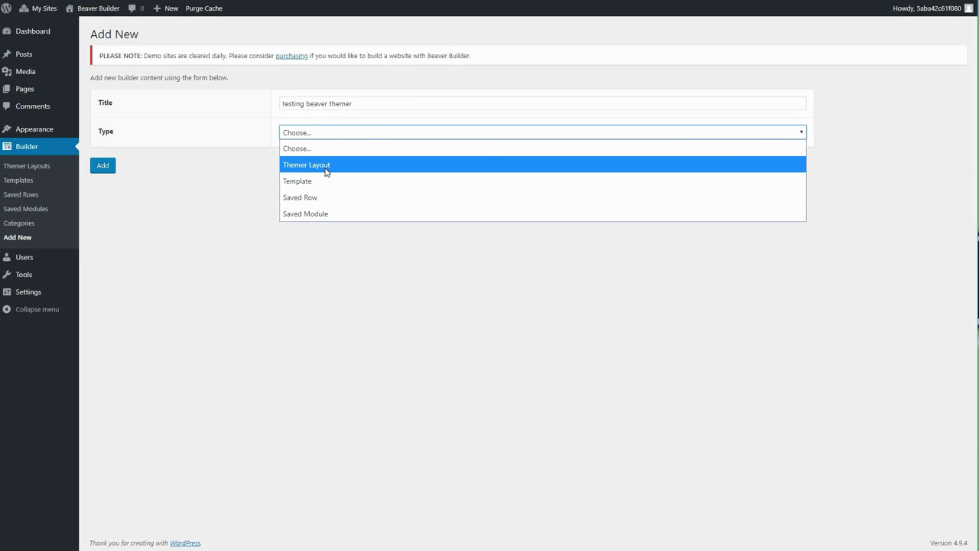
{"action": "left_click", "coordinate": [320, 161]}
{"action": "left_click", "coordinate": [304, 162]}
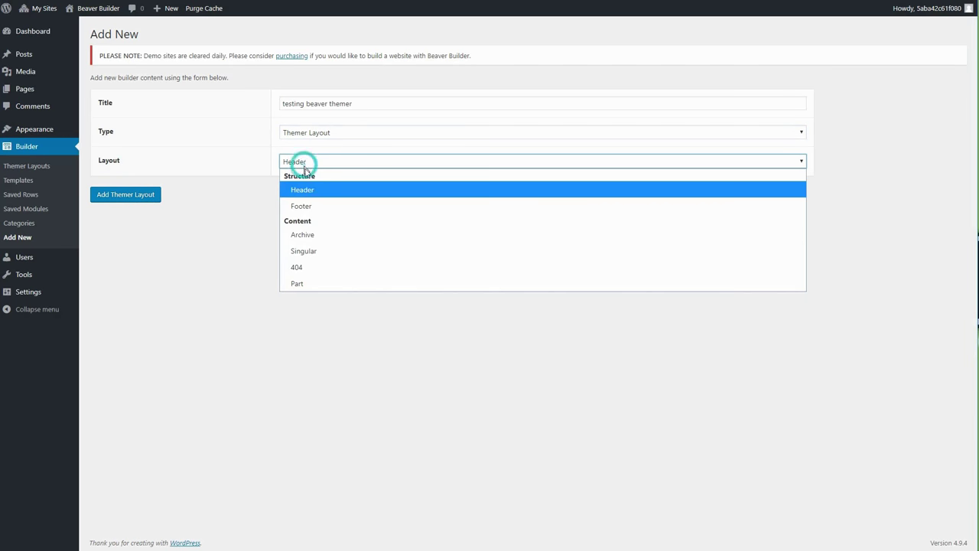
{"action": "left_click", "coordinate": [315, 204]}
{"action": "left_click", "coordinate": [306, 162]}
{"action": "left_click", "coordinate": [311, 191]}
{"action": "left_click", "coordinate": [140, 201]}
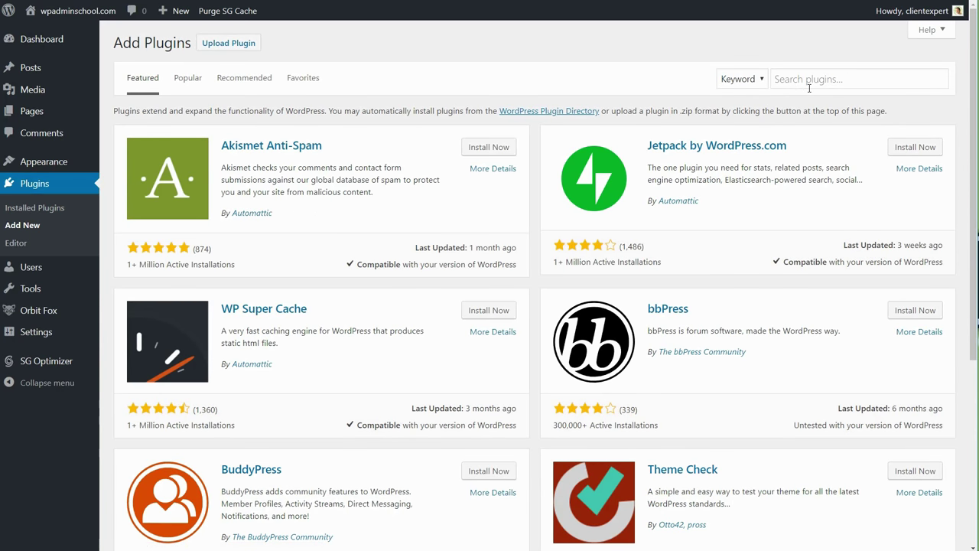
- Search the plugin directory for "elementor" and activate the Elementor Page Builder plugin
{"action": "type", "text": "elementor"}
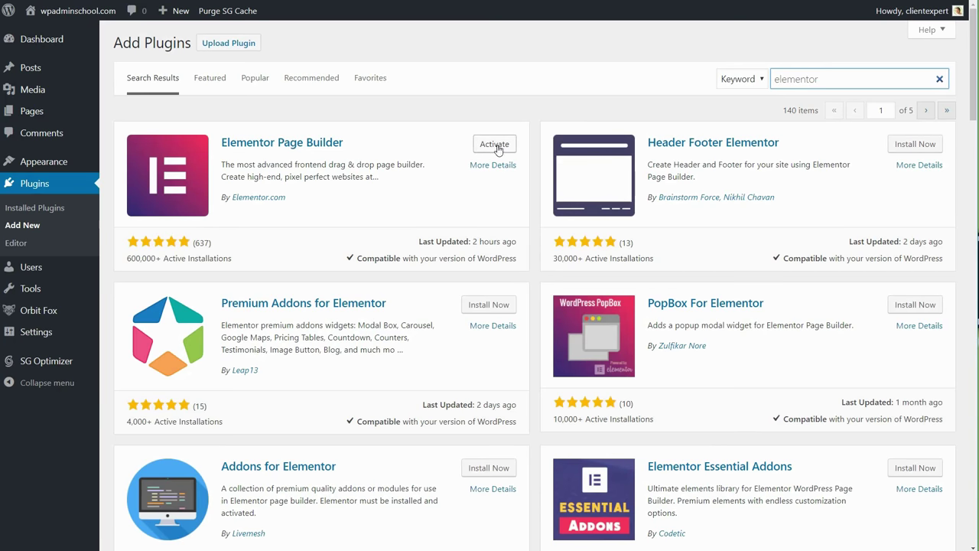
{"action": "left_click", "coordinate": [496, 145]}
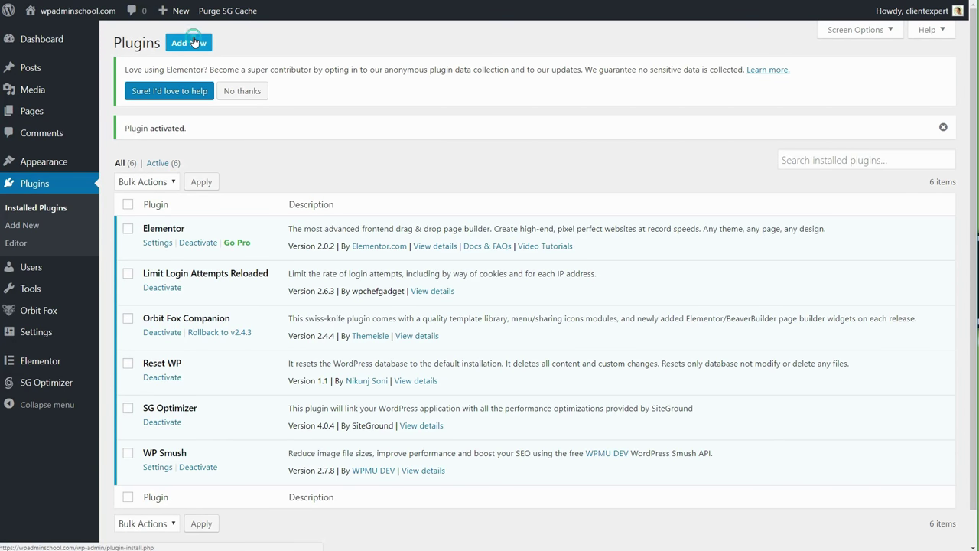
- Search the plugin directory for "beaver builder", then install and activate WordPress Page Builder – Beaver Builder
{"action": "left_click", "coordinate": [793, 140]}
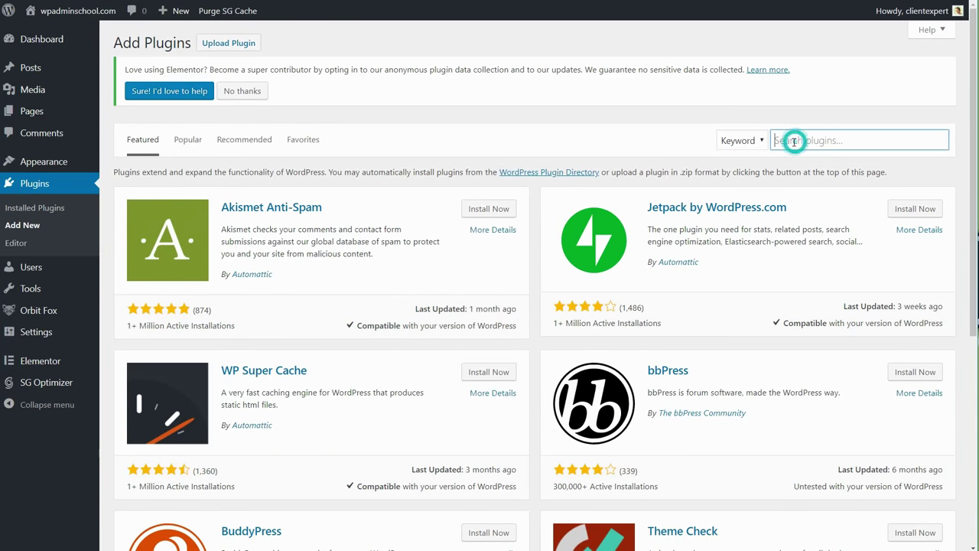
{"action": "type", "text": "beaver builder"}
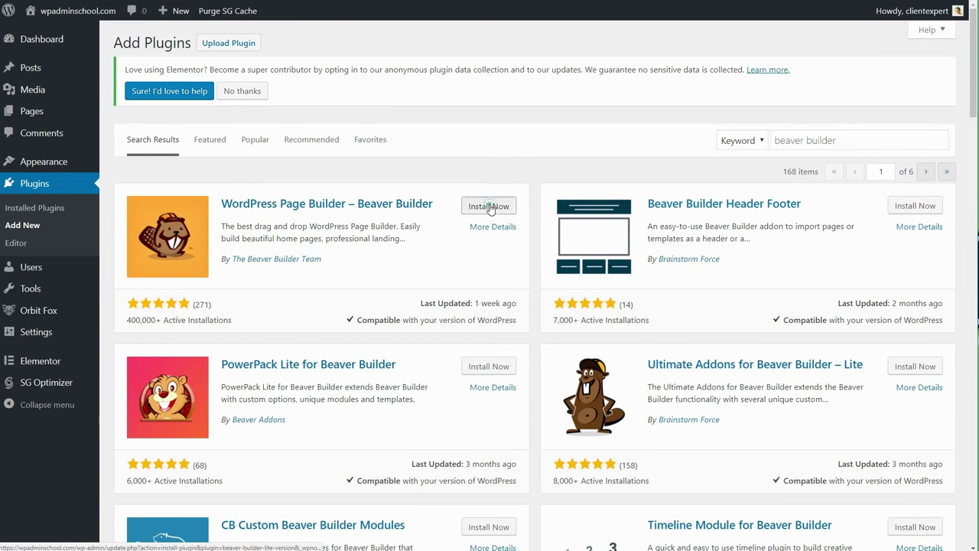
{"action": "left_click", "coordinate": [489, 207]}
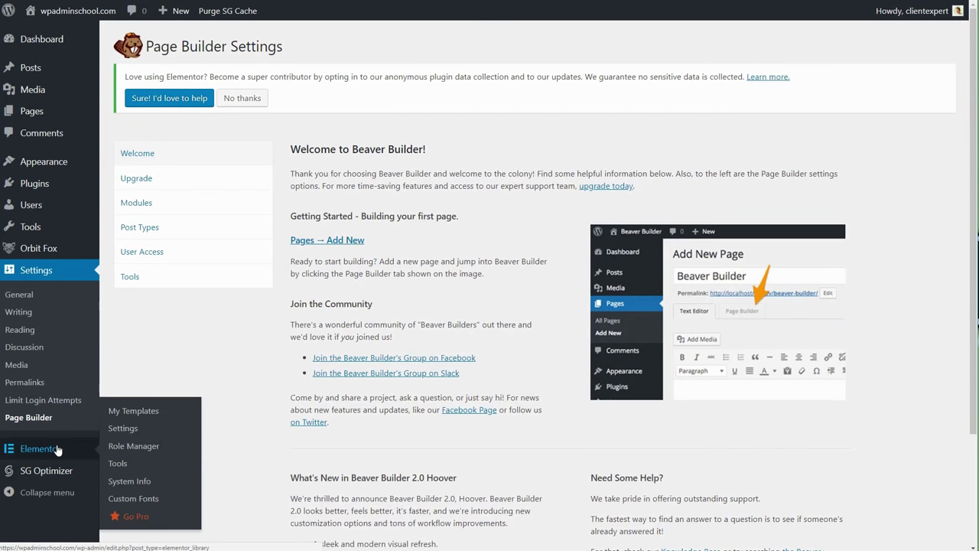
- Open Elementor's Go Pro page, then Beaver Builder's upgrade information and the pricing page on its website
{"action": "left_click", "coordinate": [136, 518]}
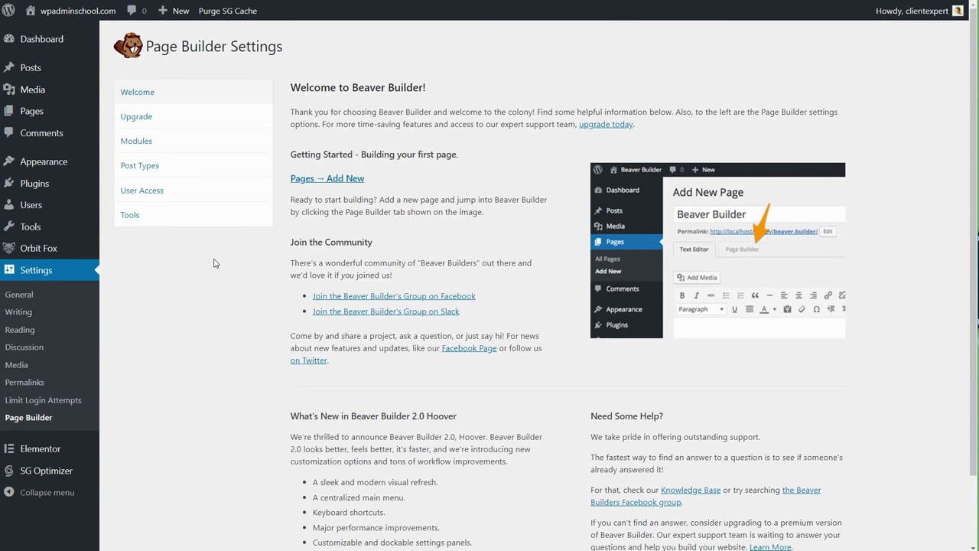
{"action": "left_click", "coordinate": [145, 116]}
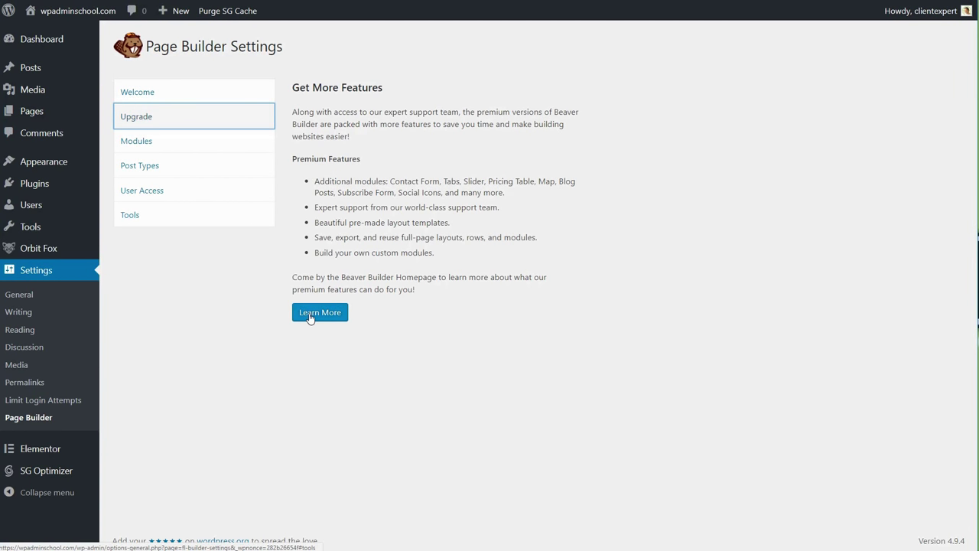
{"action": "left_click", "coordinate": [314, 312]}
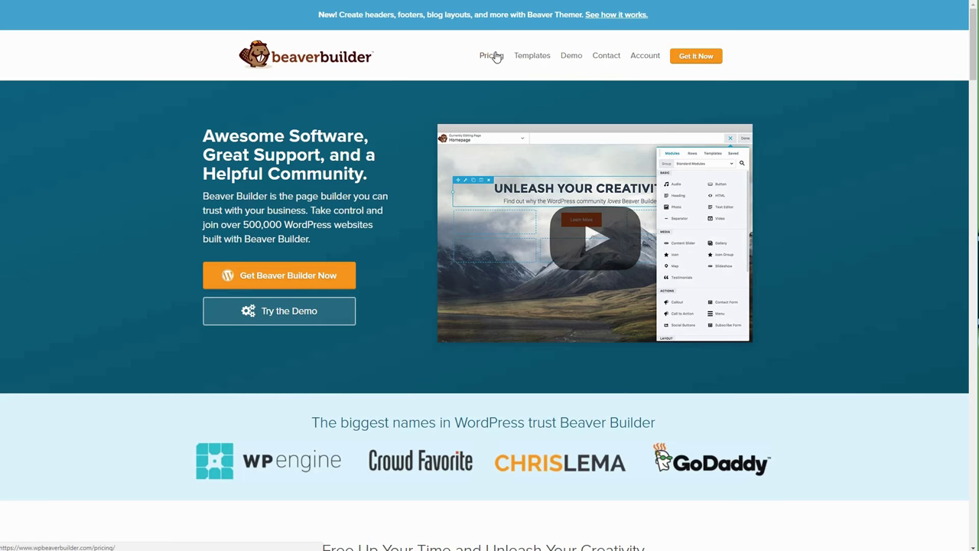
{"action": "left_click", "coordinate": [493, 55]}
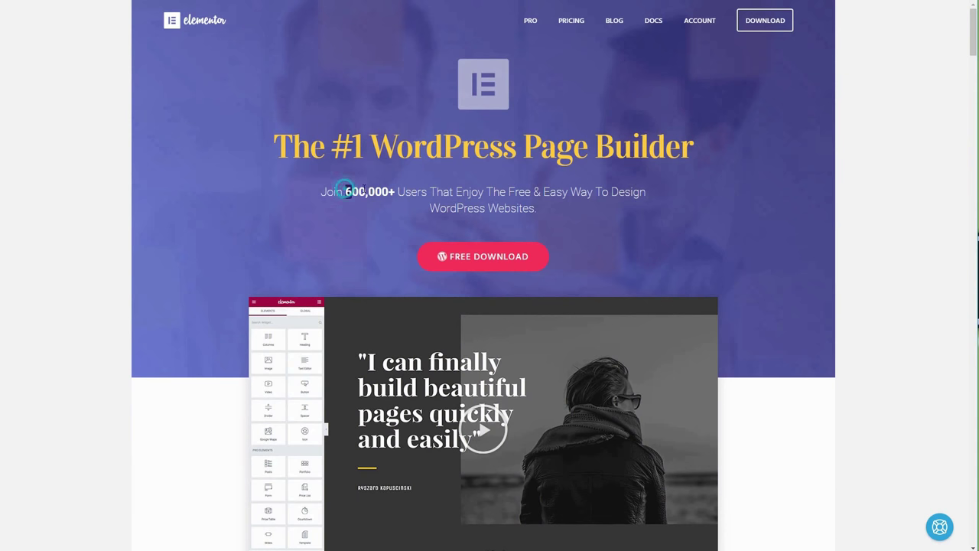
- Look through the feature overview on Elementor's homepage, including the column, padding and margin settings
{"action": "scroll", "coordinate": [705, 313], "scroll_direction": "down", "scroll_amount": 4}
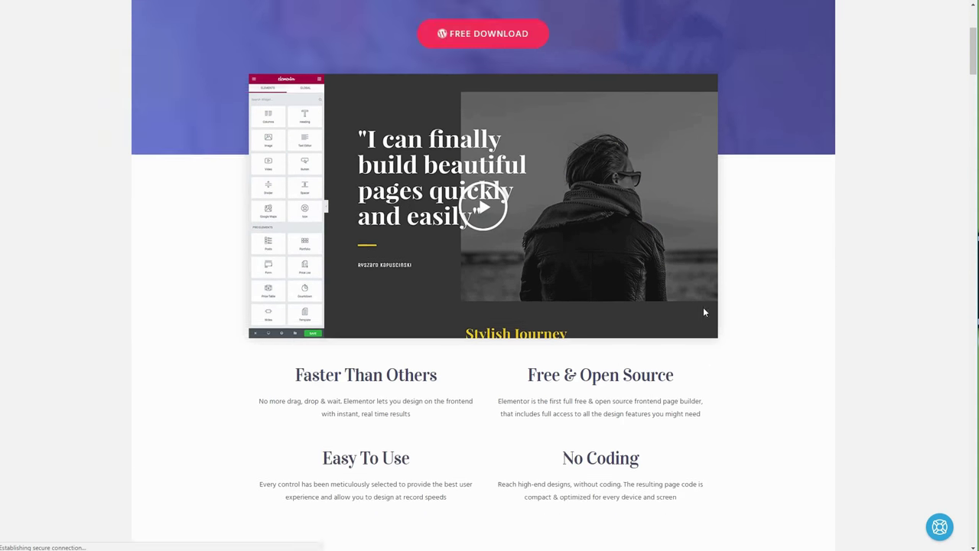
{"action": "scroll", "coordinate": [704, 313], "scroll_direction": "down", "scroll_amount": 5}
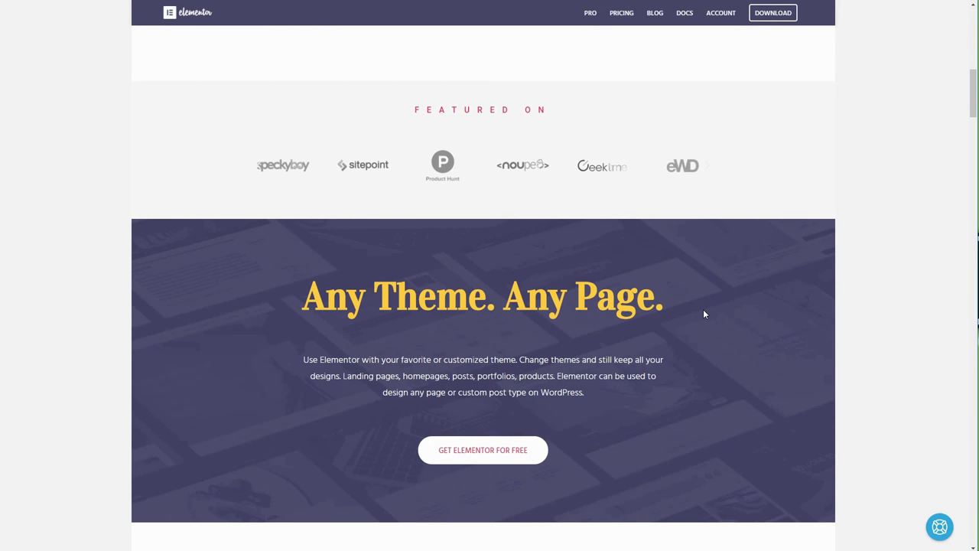
{"action": "scroll", "coordinate": [705, 314], "scroll_direction": "down", "scroll_amount": 5}
{"action": "scroll", "coordinate": [704, 316], "scroll_direction": "down", "scroll_amount": 6}
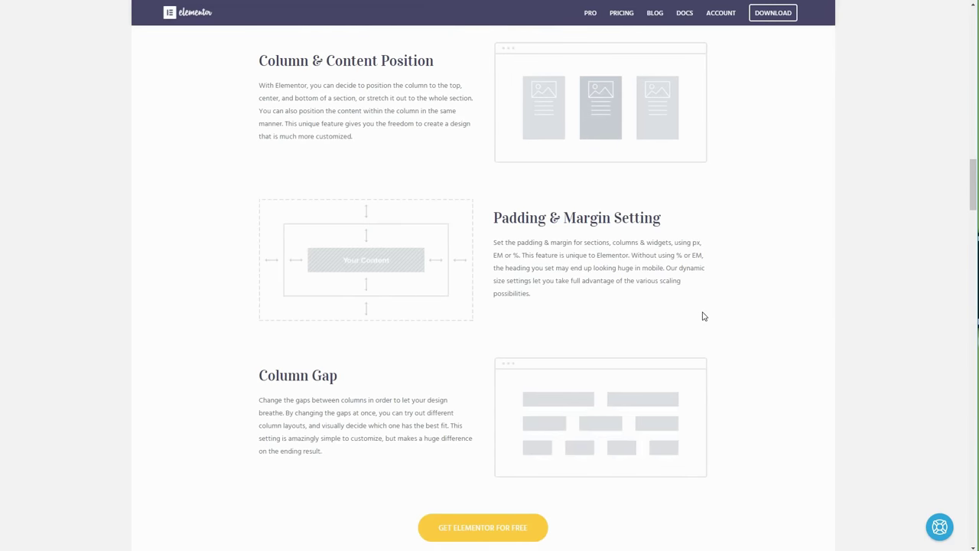